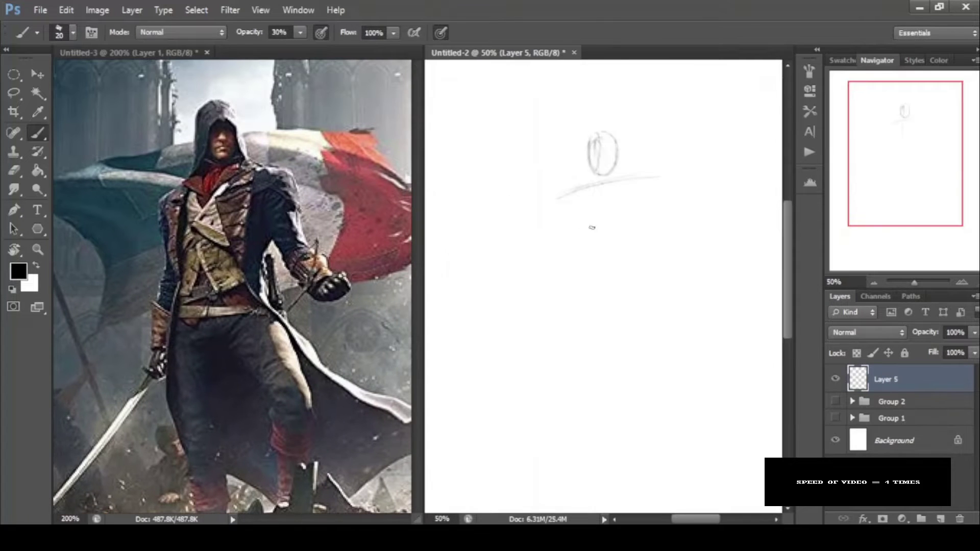
- Sketch light lines for the figure's torso, leg and arm reaching out to the fist
drag(662, 192, 652, 249)
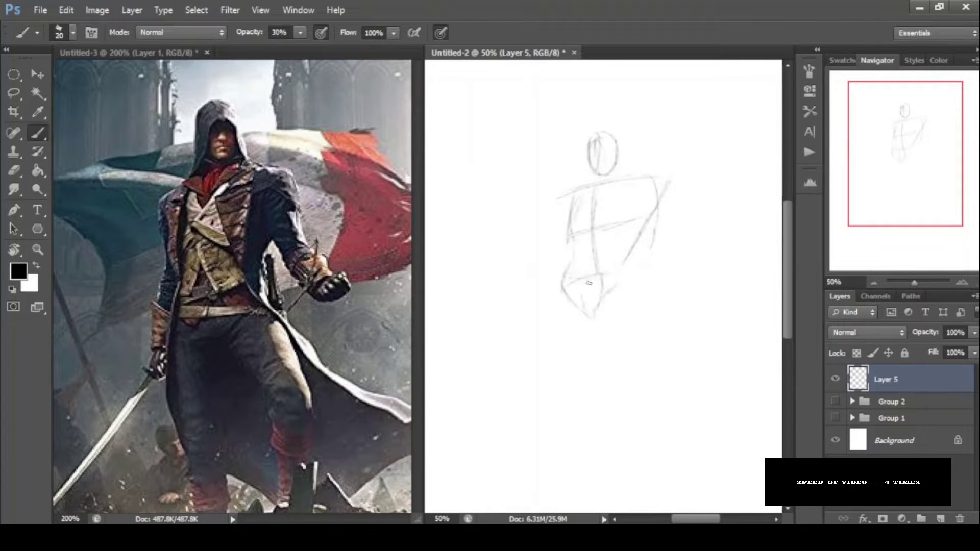
drag(564, 273, 625, 266)
scroll(232, 286, down, 3)
drag(563, 281, 586, 390)
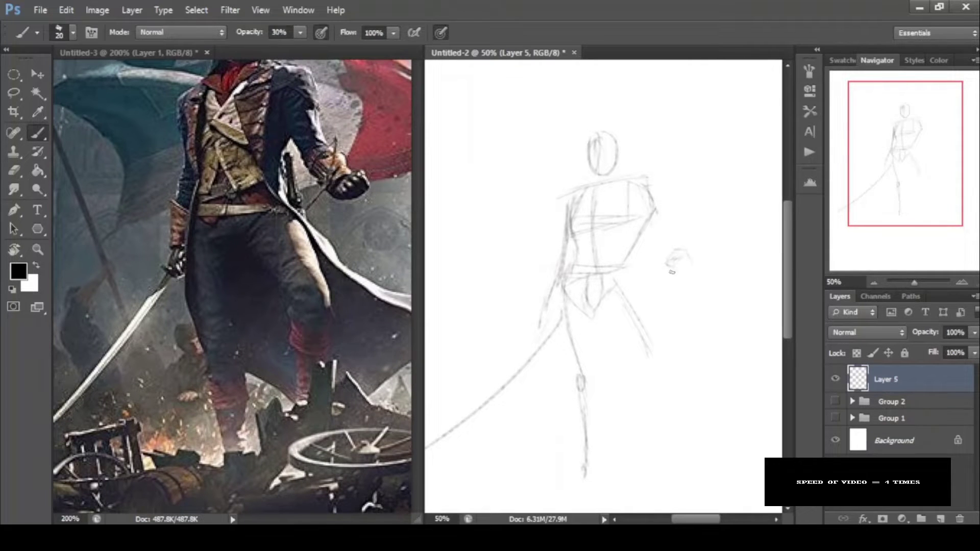
drag(651, 205, 660, 231)
scroll(597, 269, down, 2)
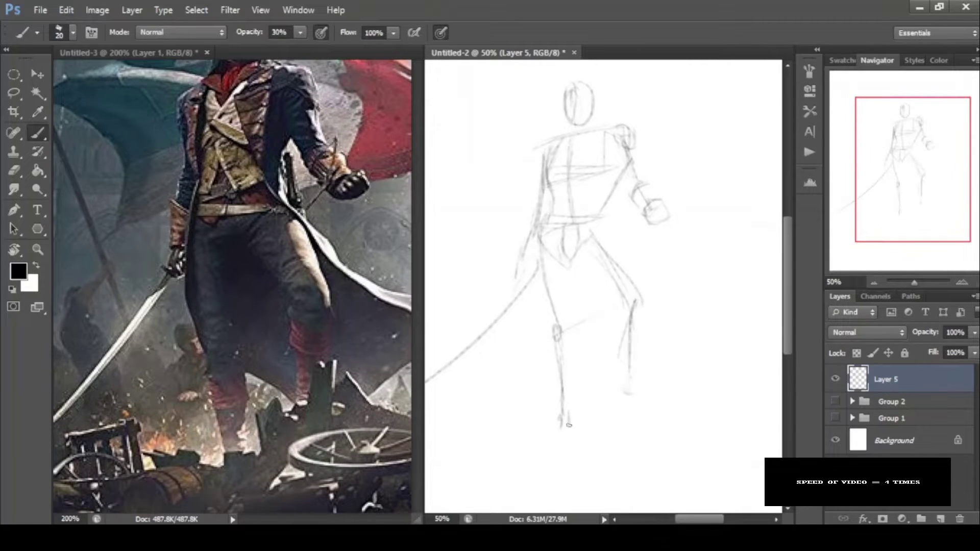
- Erase part of the left foot, draw the right foot, and scale the sketch up with Ctrl+T
drag(535, 436, 526, 444)
key(b)
mouse_move(626, 389)
mouse_down()
mouse_move(616, 414)
mouse_move(656, 211)
mouse_up()
key(ctrl+t)
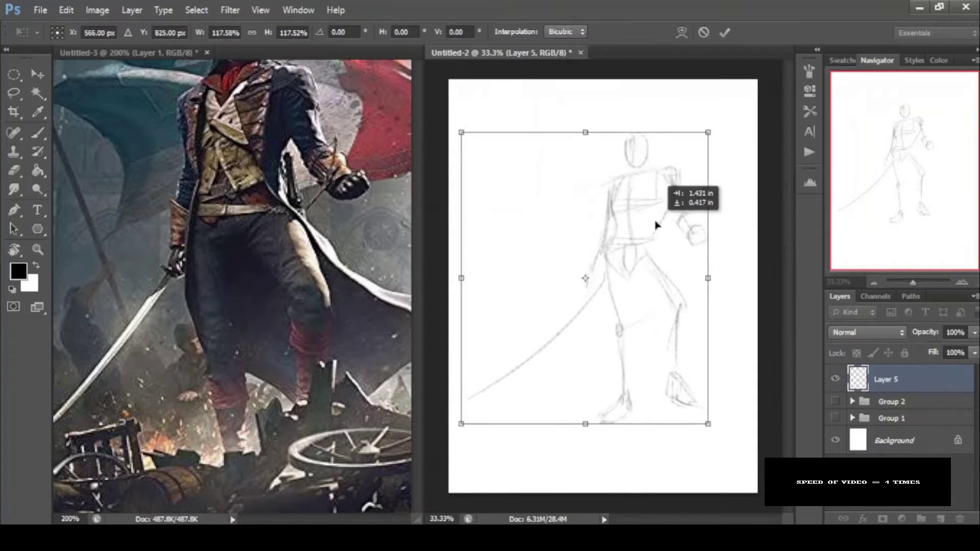
key(Return)
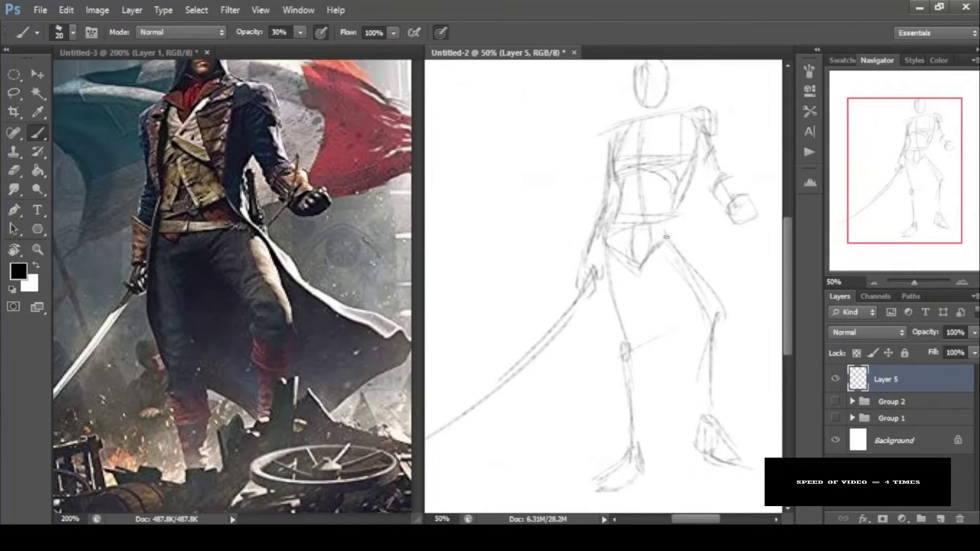
- With a larger brush, outline the flowing coat and shade the figure in broad grey strokes
drag(677, 240, 526, 288)
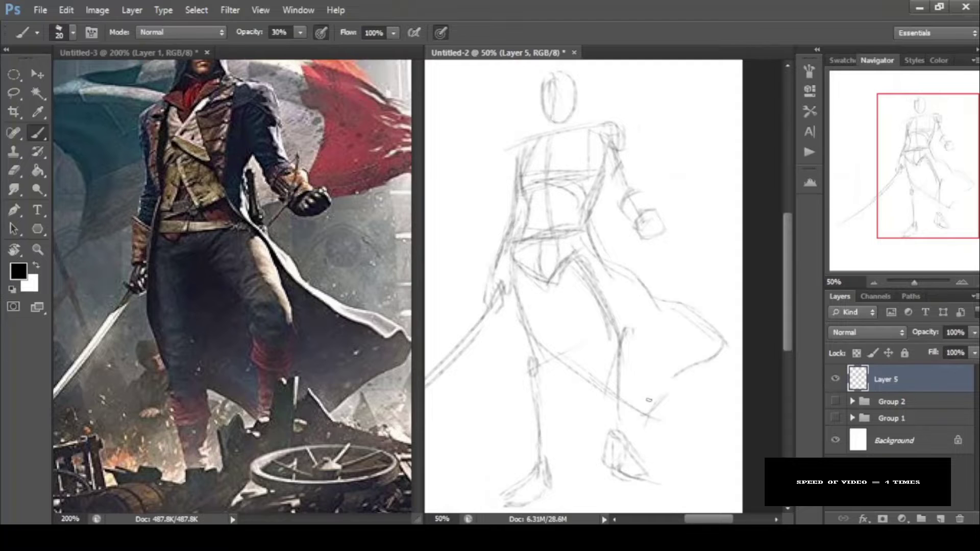
key(bracketright)
key(bracketright)
key(bracketright)
drag(556, 87, 561, 188)
drag(515, 77, 587, 281)
scroll(587, 255, down, 3)
drag(531, 215, 612, 357)
- Block darker grey tones over the figure, coat and legs
mouse_move(561, 143)
mouse_down()
mouse_move(673, 294)
mouse_move(682, 370)
mouse_up()
drag(572, 225, 648, 125)
drag(546, 178, 618, 91)
drag(607, 153, 668, 250)
mouse_move(547, 280)
mouse_down()
mouse_move(557, 245)
mouse_move(541, 214)
mouse_up()
drag(511, 168, 571, 296)
drag(561, 229, 577, 204)
drag(582, 286, 576, 372)
drag(679, 230, 605, 407)
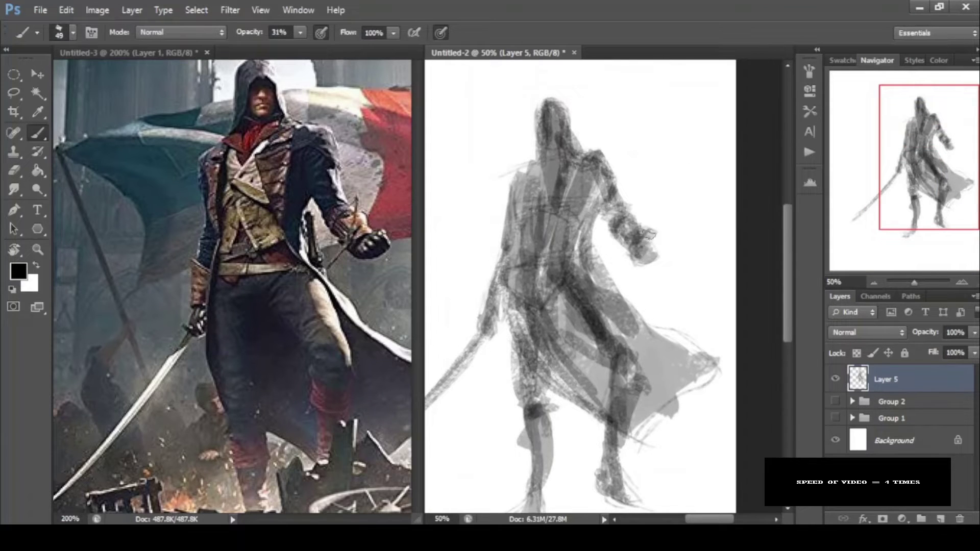
drag(653, 240, 610, 189)
- Darken the left leg, coat and legs, lightening some coat strokes with the eraser
mouse_move(502, 459)
mouse_down()
mouse_move(510, 329)
mouse_move(571, 266)
mouse_move(572, 408)
mouse_up()
key(ctrl+z)
drag(536, 301, 515, 229)
key(e)
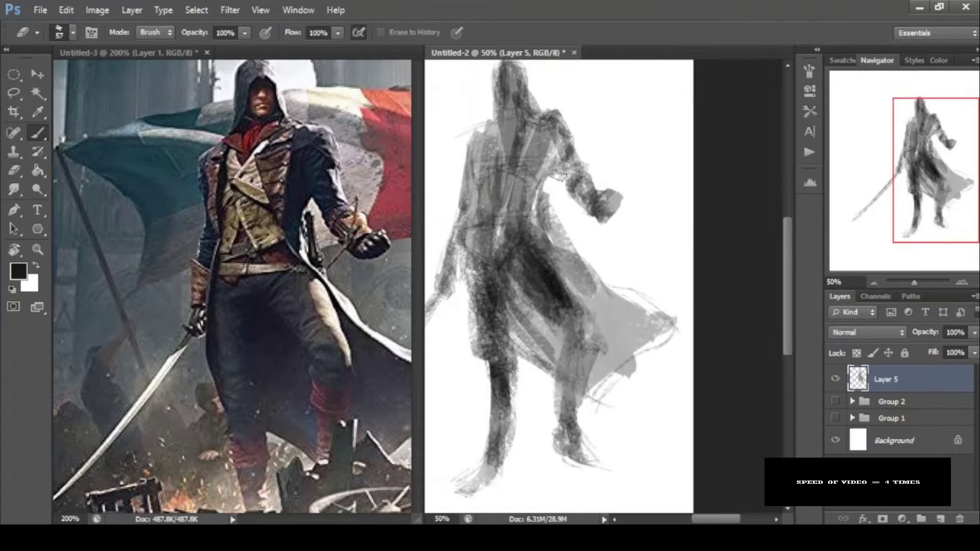
key(b)
drag(480, 174, 475, 270)
drag(510, 112, 505, 255)
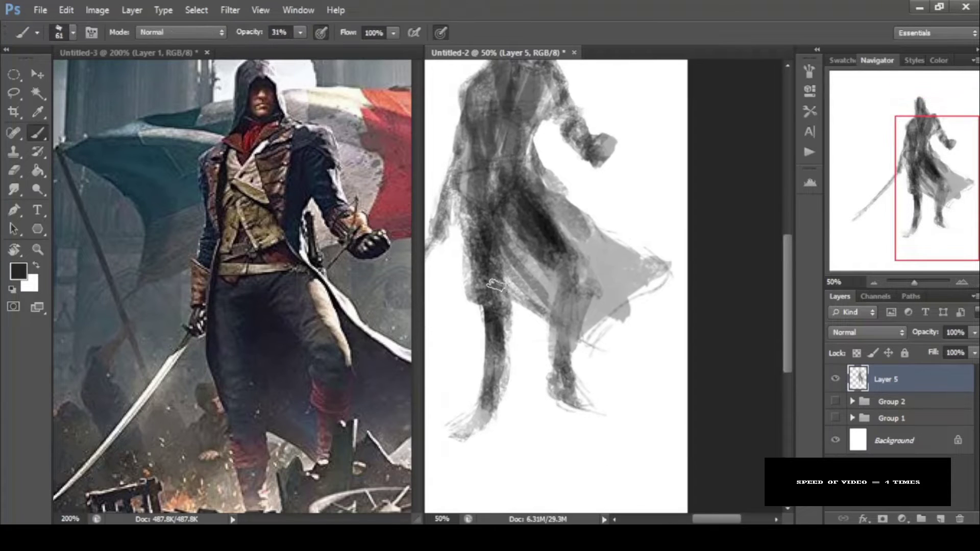
drag(610, 304, 603, 250)
drag(510, 286, 587, 352)
drag(602, 247, 561, 316)
- Erase stray strokes on the left leg, repaint it, and add shadows around the feet
key(e)
drag(490, 301, 480, 429)
key(b)
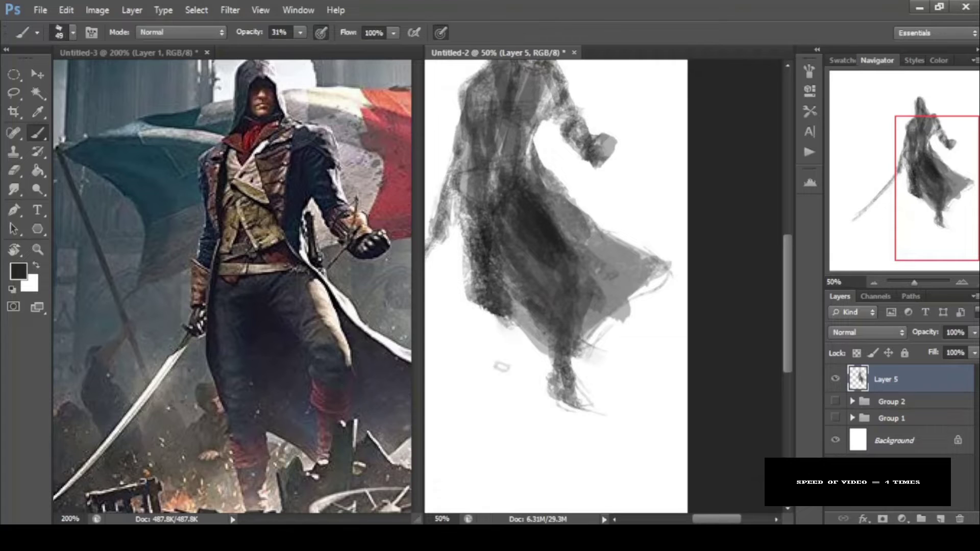
drag(495, 306, 487, 426)
mouse_move(567, 347)
mouse_down()
mouse_move(577, 408)
mouse_move(500, 458)
mouse_move(714, 449)
mouse_up()
- Paint grey ground and rocks across the bottom of the canvas
drag(460, 444, 745, 433)
drag(489, 474, 755, 460)
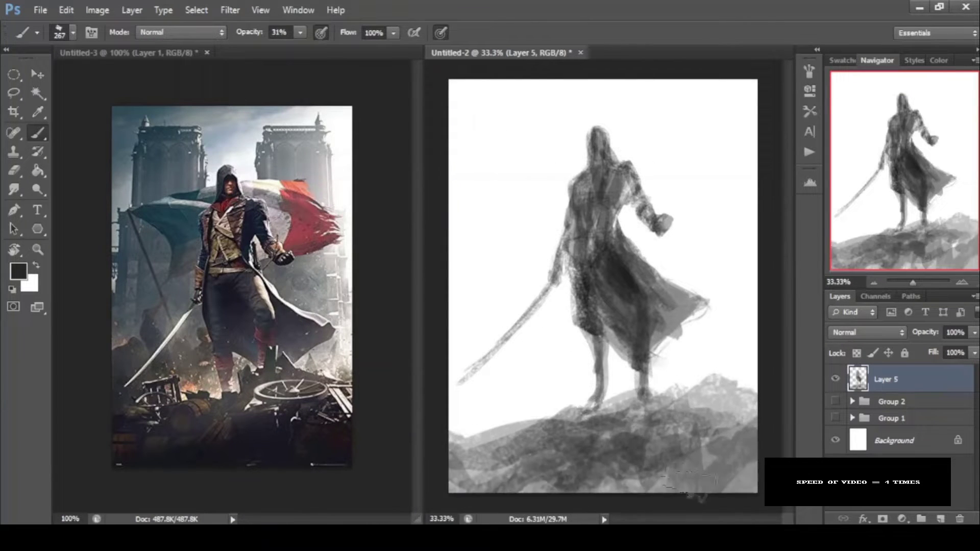
key(ctrl+minus)
key(ctrl+plus)
key(ctrl+plus)
- With a smaller brush at 100% opacity, paint a dark diagonal strap across the back
key(bracketleft)
key(bracketleft)
key(bracketleft)
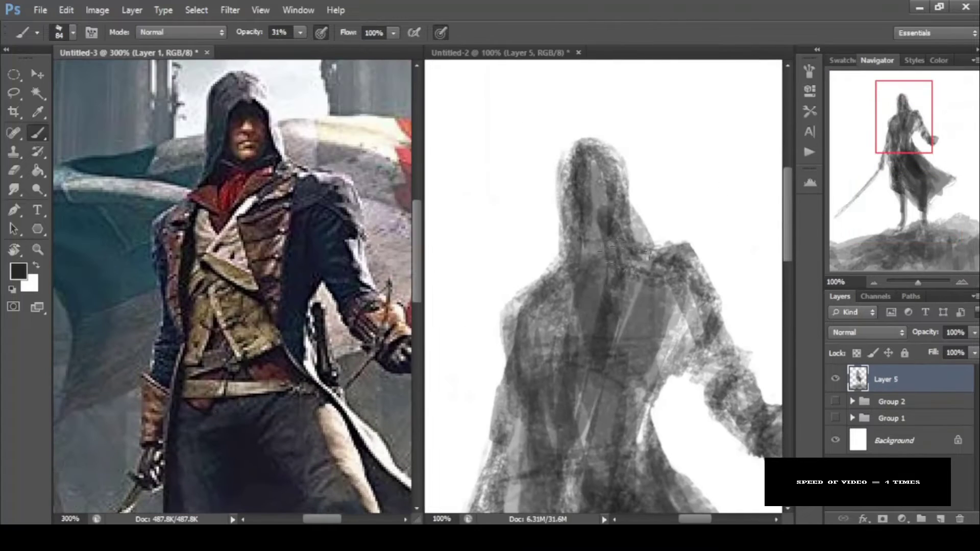
key(0)
mouse_move(598, 249)
mouse_down()
mouse_move(536, 245)
mouse_move(653, 464)
mouse_up()
- Paint and widen light grey highlights on the figure's back
key(bracketleft)
drag(580, 232, 525, 308)
drag(506, 245, 511, 357)
key(ctrl+minus)
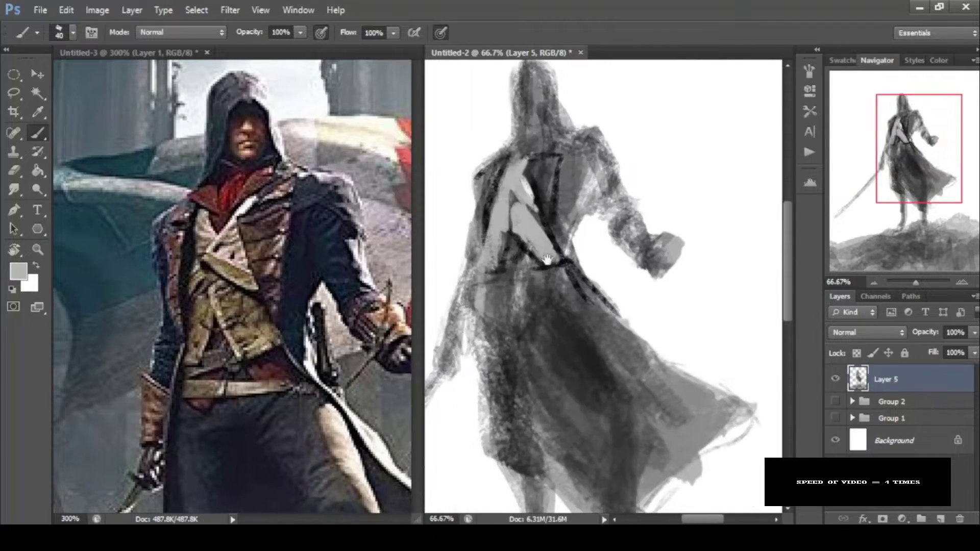
mouse_move(526, 265)
mouse_down()
mouse_move(486, 221)
mouse_move(480, 360)
mouse_up()
- Switch to black, paint dark strokes with a larger brush, flip the view, and outline the cape hem
key(d)
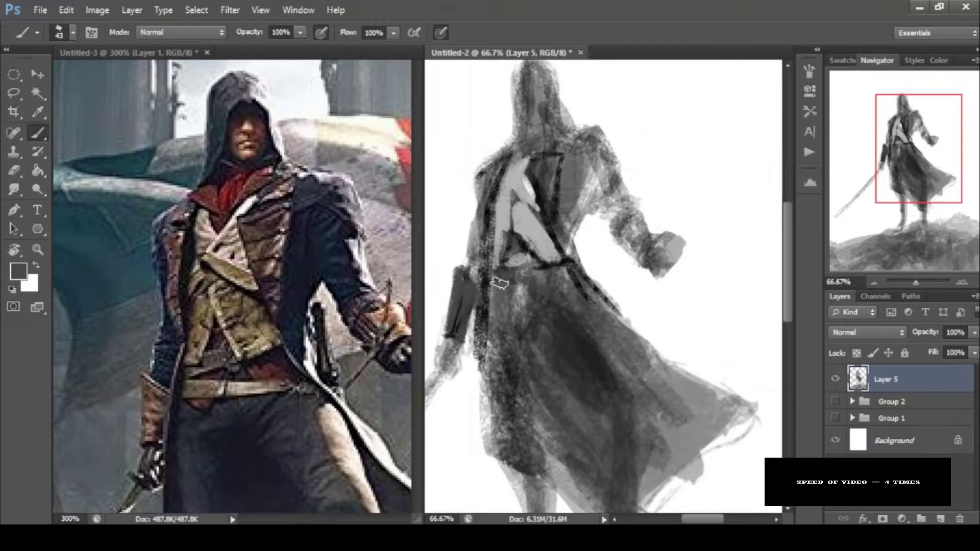
drag(510, 316, 531, 398)
key(bracketright)
key(bracketright)
drag(541, 352, 579, 439)
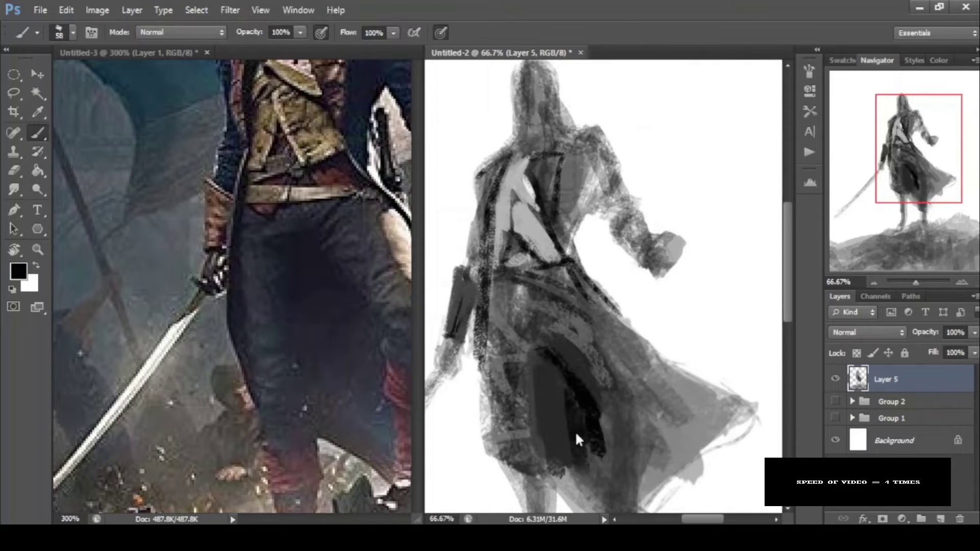
key(ctrl+minus)
click(230, 281)
key(ctrl+minus)
mouse_move(530, 388)
mouse_down()
mouse_move(532, 296)
mouse_move(510, 367)
mouse_up()
- Fill the cape with solid black and add grey strokes down the coat
alt+click(562, 286)
drag(562, 265, 582, 378)
drag(602, 266, 615, 272)
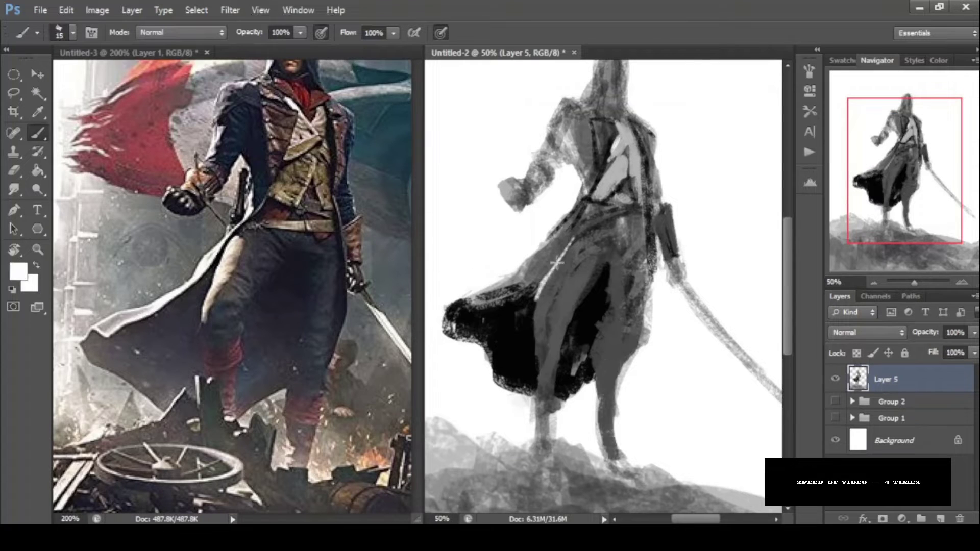
drag(568, 229, 551, 270)
key(d)
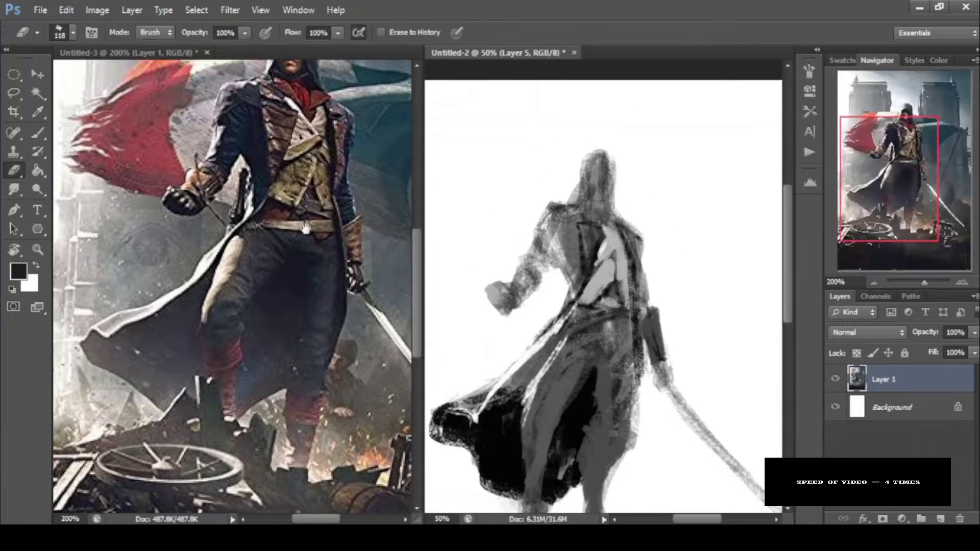
drag(229, 230, 229, 304)
click(557, 405)
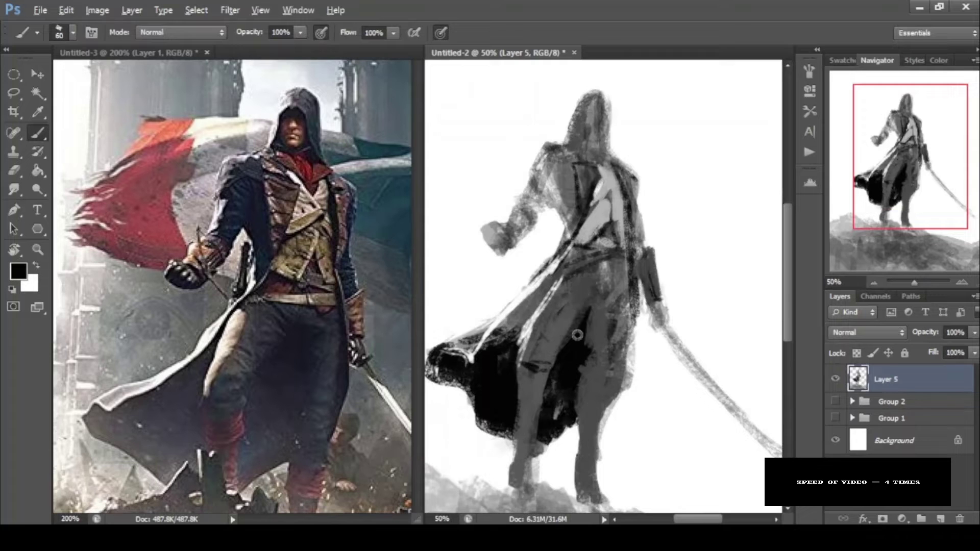
- Add grey strokes to the coat, then flip and zoom out to check the whole hooded figure
key(ctrl+plus)
drag(541, 224, 552, 270)
alt+click(576, 353)
key(ctrl+minus)
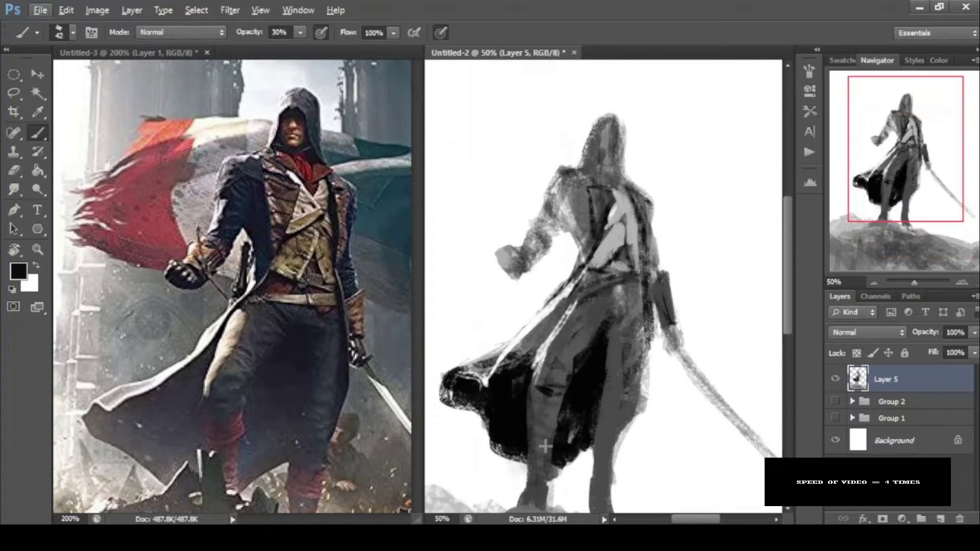
key(ctrl+minus)
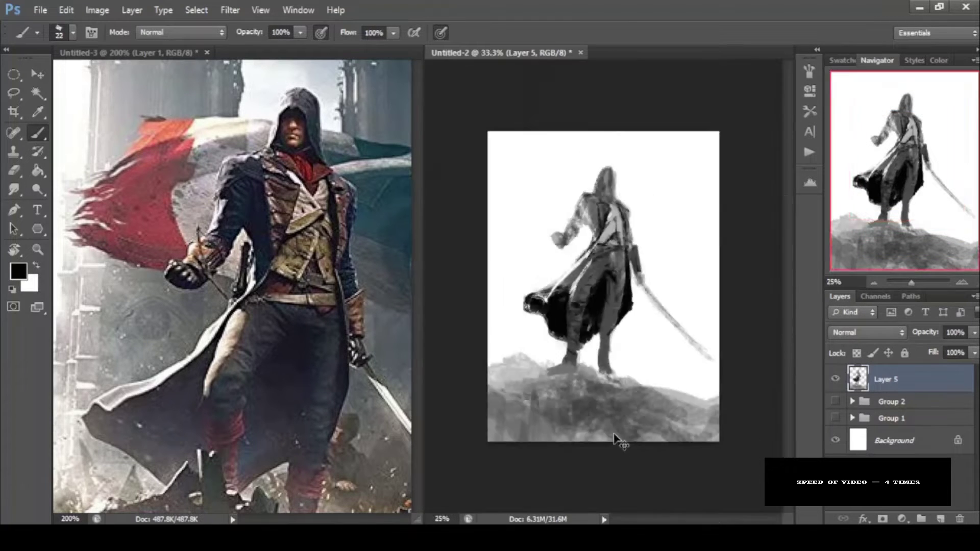
key(ctrl+shift+h)
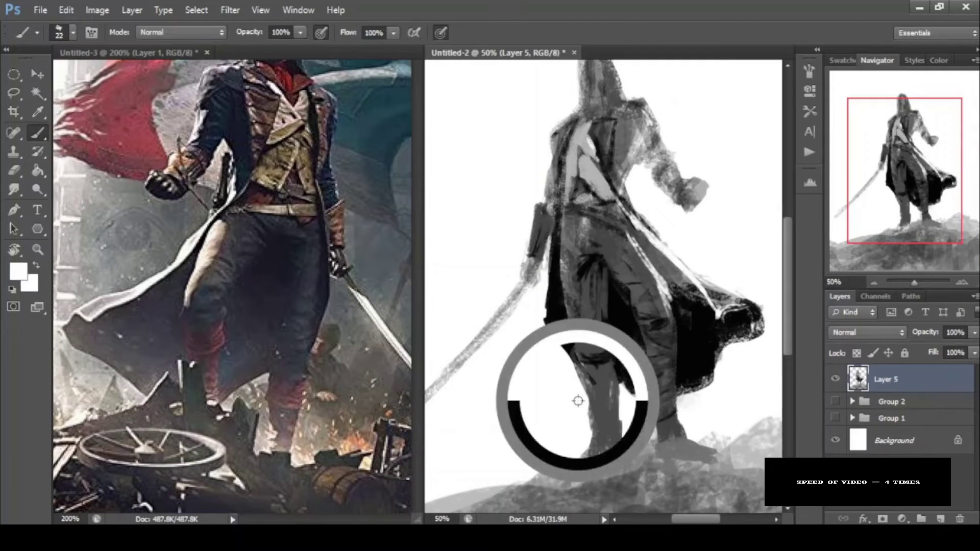
drag(617, 318, 603, 379)
key(ctrl+shift+h)
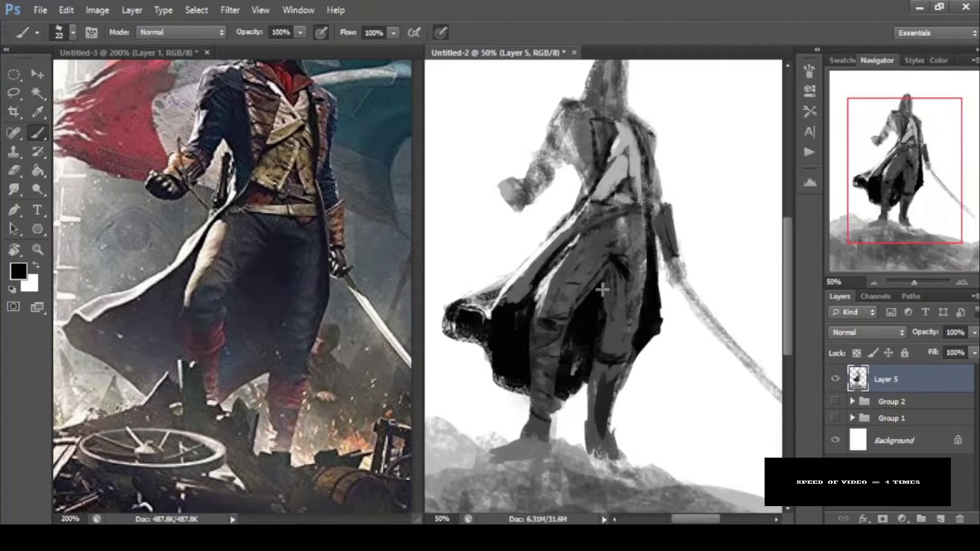
drag(601, 284, 571, 274)
- Widen the back highlight and darken the collar with sampled black
mouse_move(572, 238)
mouse_down()
mouse_move(611, 168)
mouse_move(606, 157)
mouse_up()
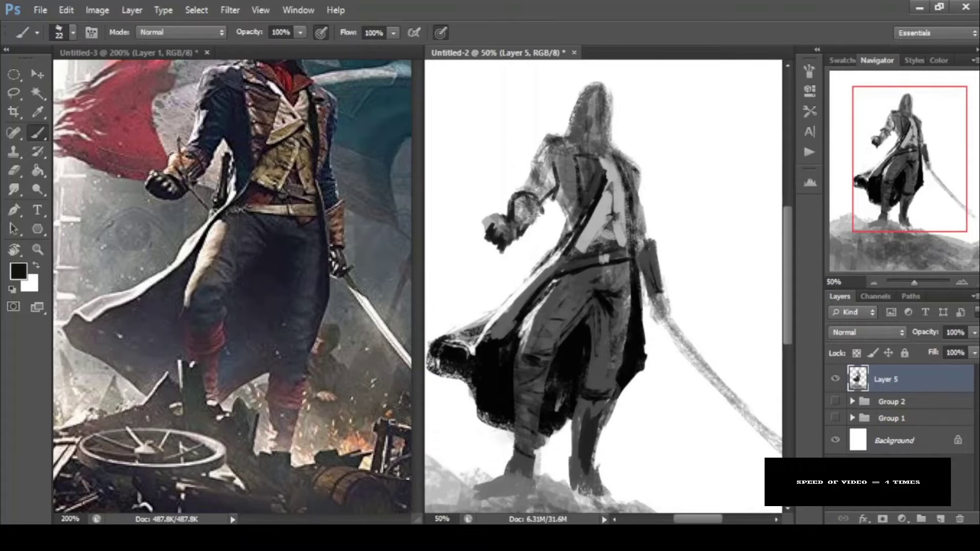
drag(590, 113, 583, 181)
alt+click(580, 214)
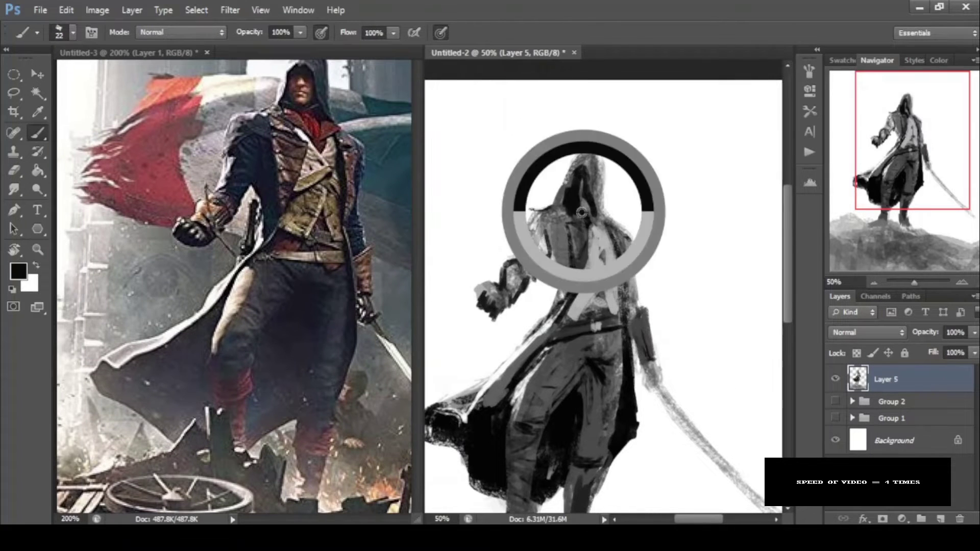
drag(592, 222, 601, 246)
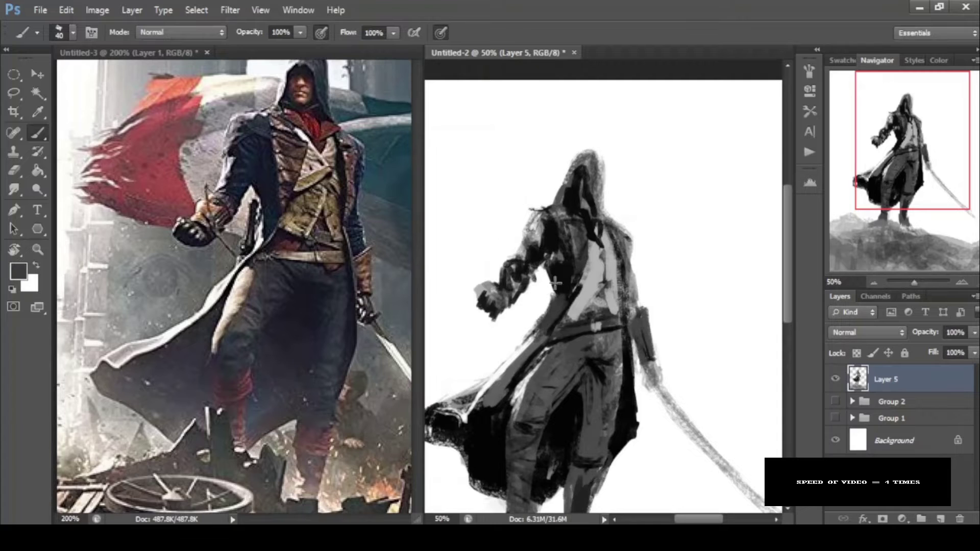
key(ctrl+shift+h)
- Darken the collar with black and paint a lighter sampled grey over the belt
alt+click(599, 145)
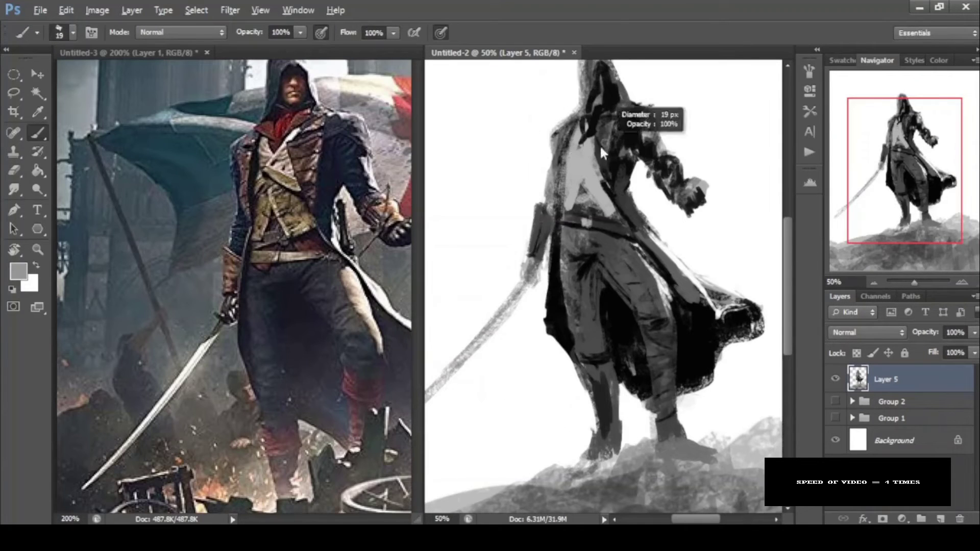
drag(587, 134, 574, 155)
alt+click(586, 185)
drag(577, 220, 606, 228)
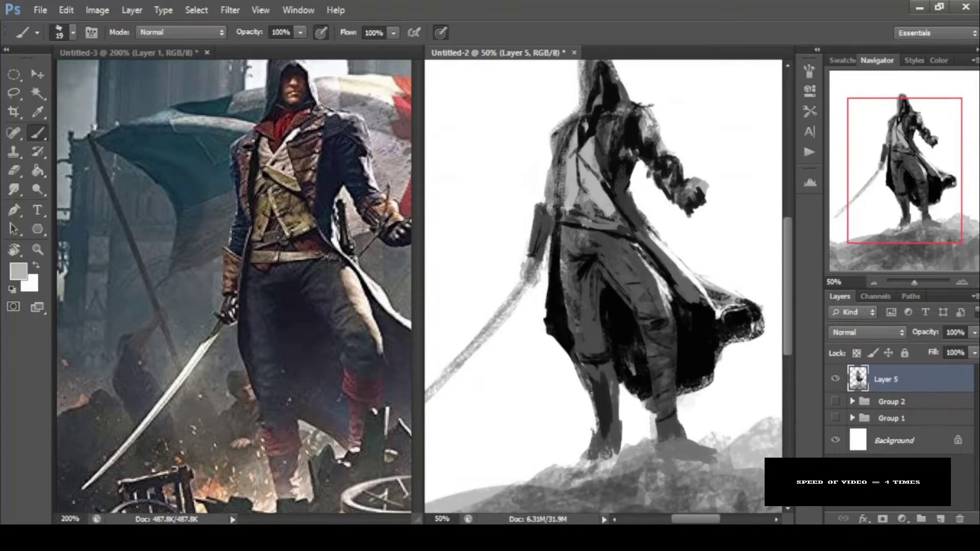
alt+click(619, 228)
alt+click(663, 350)
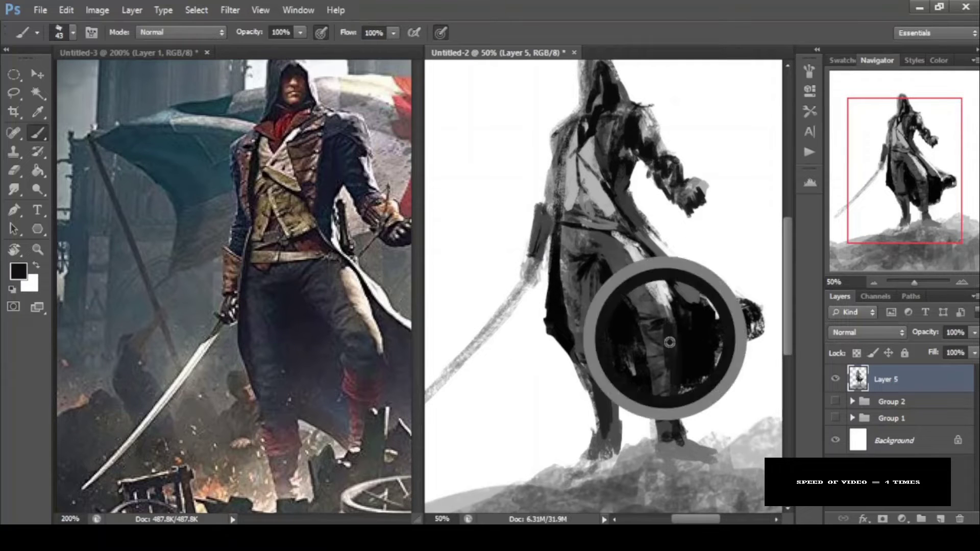
- Erase the hood's left edge into a clean diagonal
key(ctrl+minus)
scroll(609, 204, up, 1)
alt+click(587, 189)
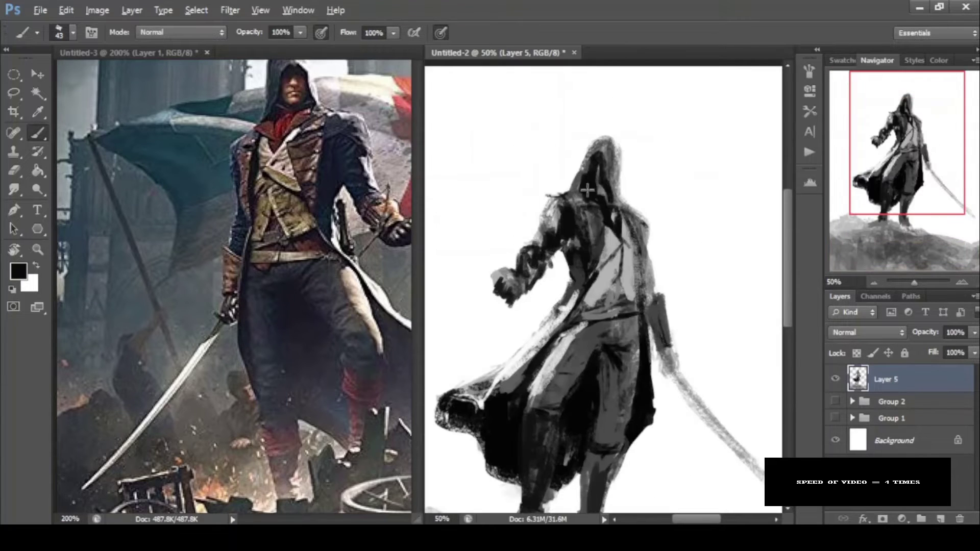
key(e)
drag(575, 193, 588, 145)
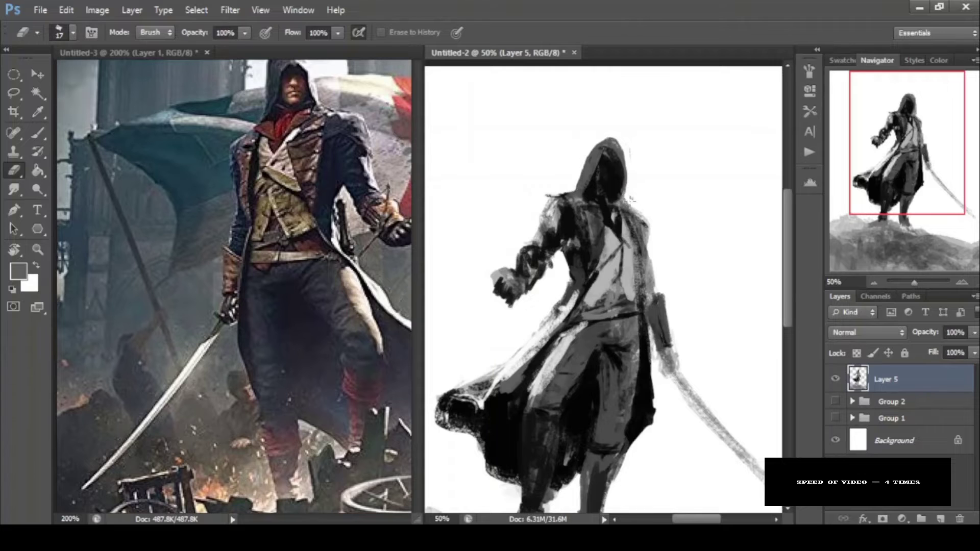
key(b)
- Check the figure flipped at 50% and 66.7% zoom, picking black and enlarging the brush to 47
key(ctrl+minus)
key(ctrl+plus)
alt+click(534, 271)
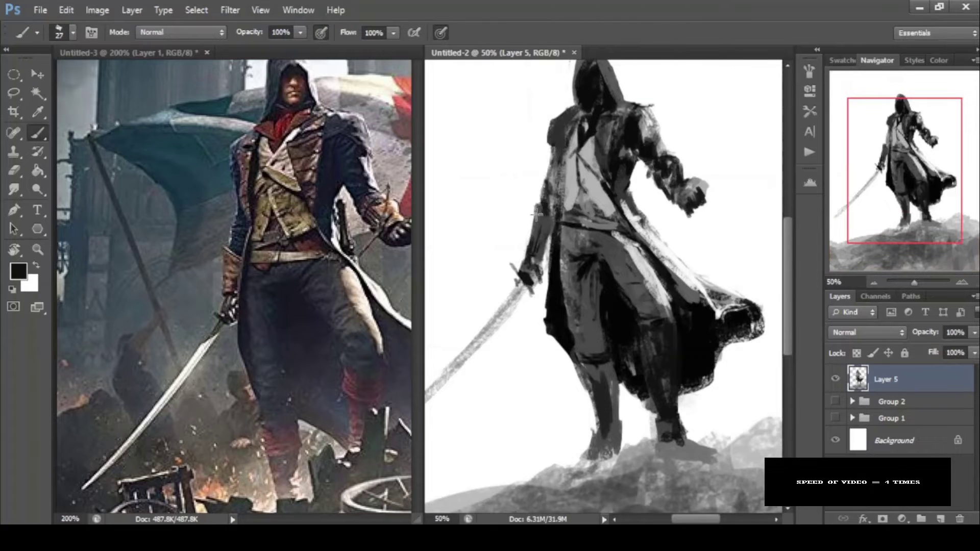
key(ctrl+minus)
key(ctrl+plus)
key(ctrl+plus)
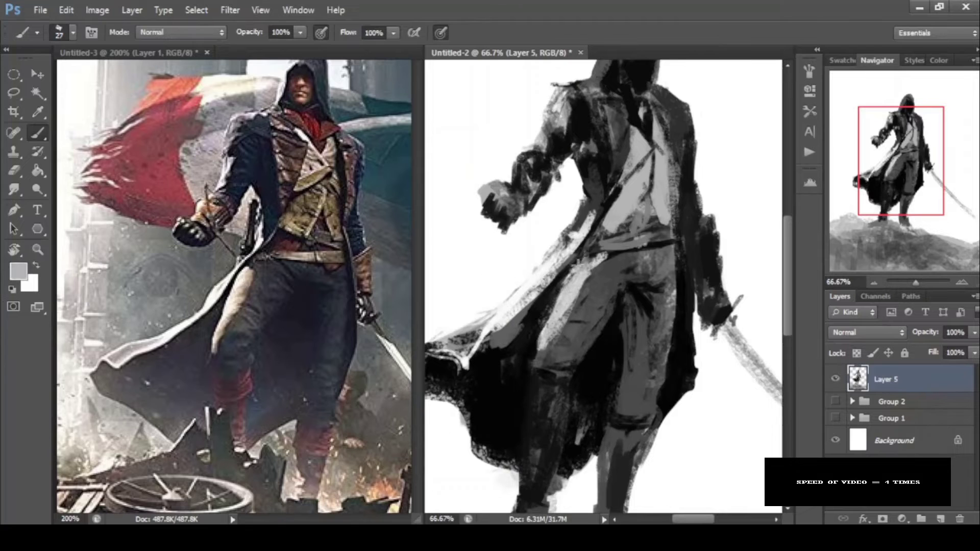
key(bracketright)
key(bracketright)
key(d)
key(ctrl+minus)
key(ctrl+minus)
key(ctrl+plus)
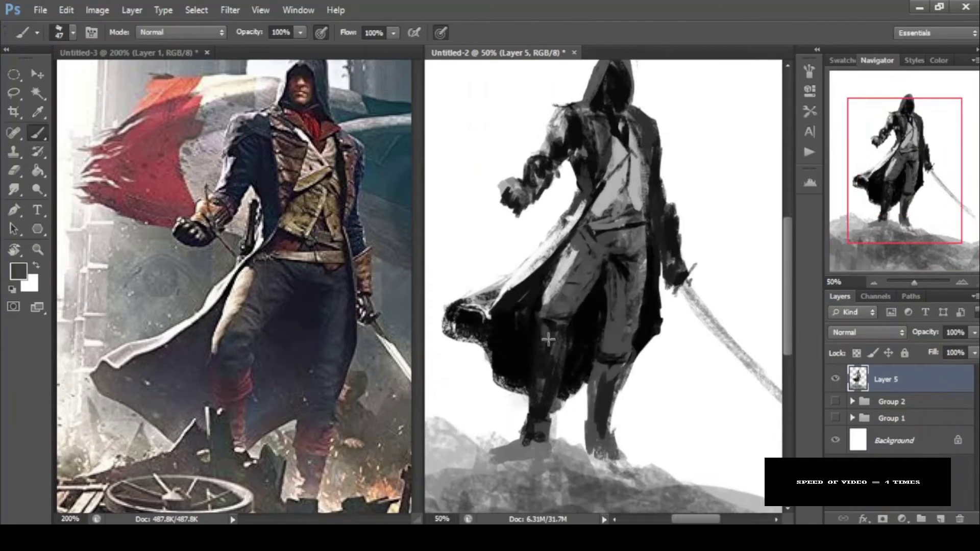
key(ctrl+minus)
key(ctrl+plus)
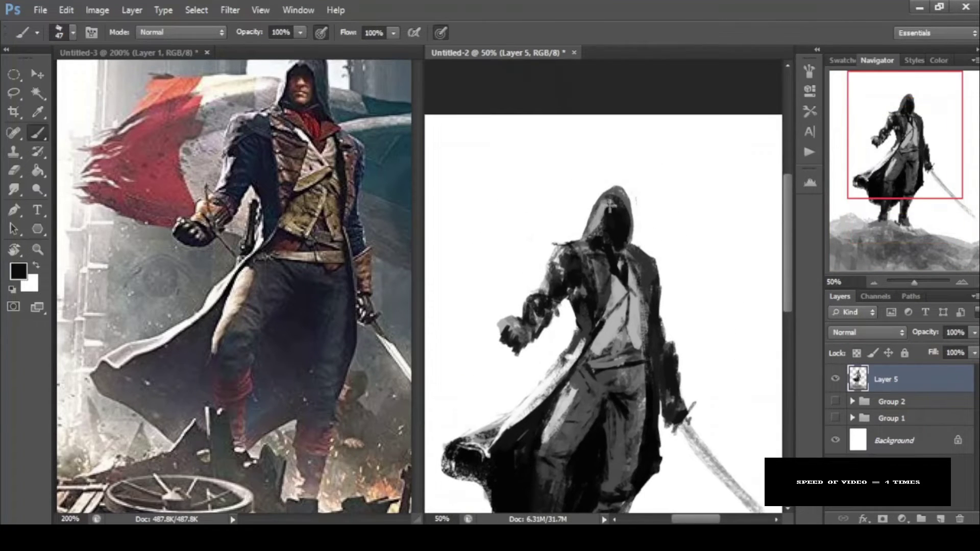
- Erase the figure's edges at 66.7% zoom, then return to the brush at 50%
key(e)
key(ctrl+plus)
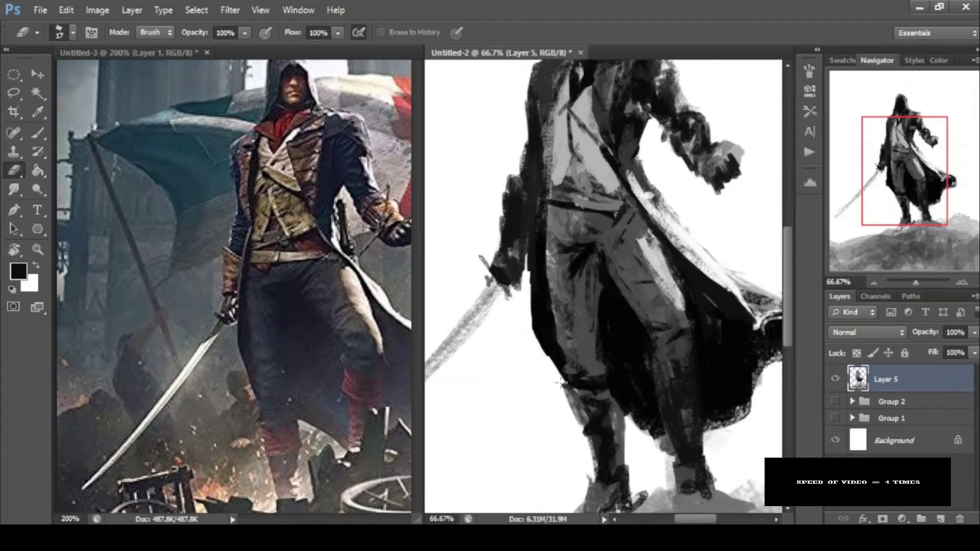
scroll(560, 383, down, 3)
scroll(651, 358, right, 4)
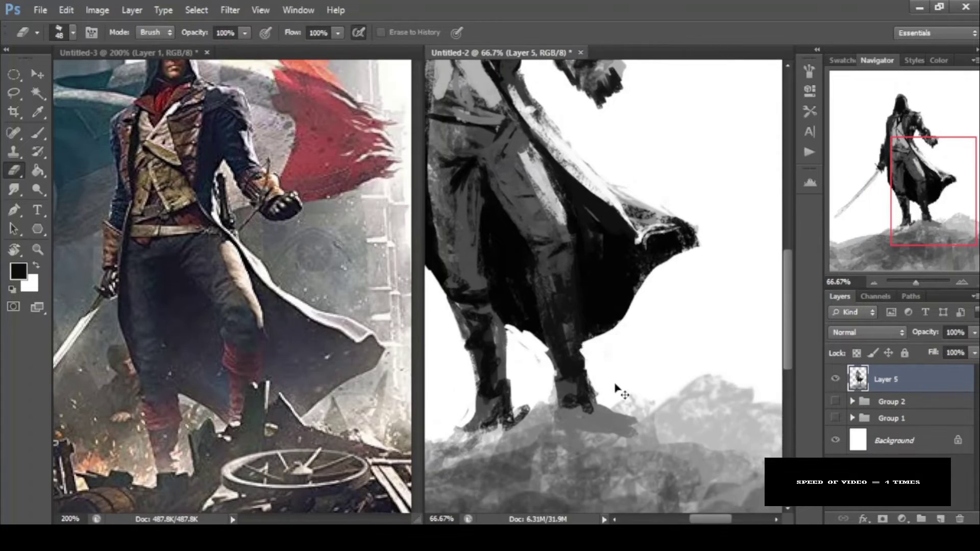
key(b)
key(ctrl+minus)
- Set a black brush to size 80 at 30% opacity, then shrink it for fine detail
alt+click(572, 194)
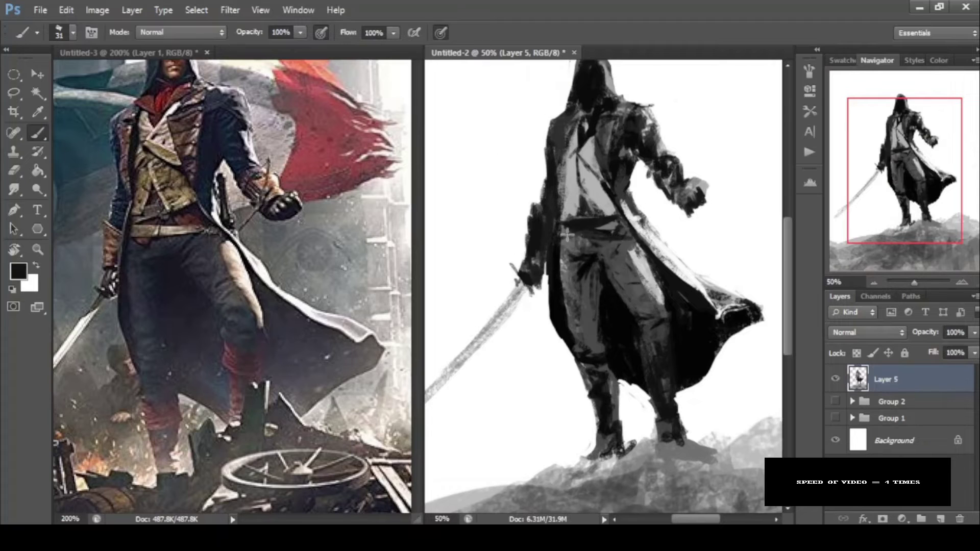
key(3)
key(bracketright)
key(bracketright)
key(bracketright)
key(ctrl+minus)
key(ctrl+plus)
key(ctrl+plus)
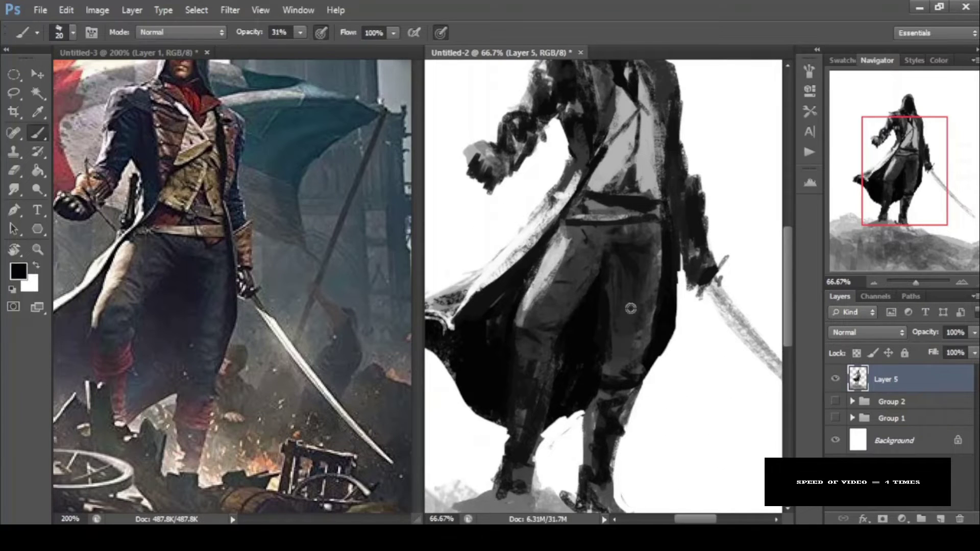
key(bracketleft)
key(bracketleft)
key(bracketleft)
alt+click(492, 405)
- Check the figure's proportions with a trial transform, then cancel and zoom to 100%
key(ctrl+minus)
key(ctrl+minus)
key(ctrl+minus)
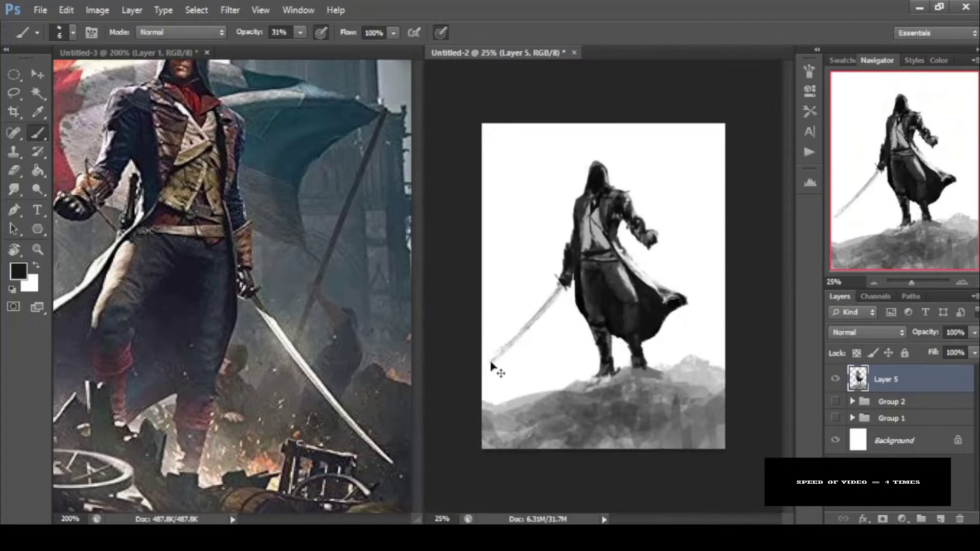
key(ctrl+t)
drag(691, 203, 668, 197)
key(Escape)
key(ctrl+plus)
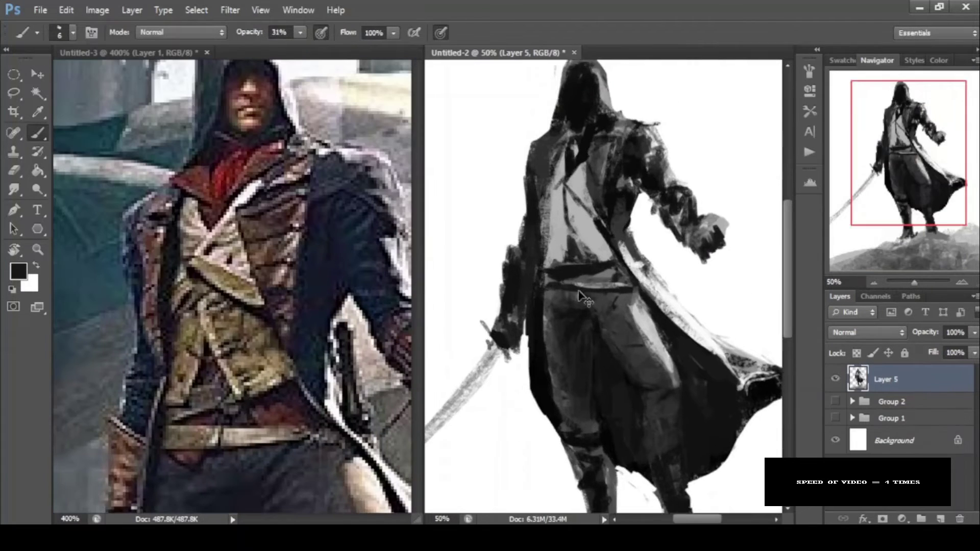
key(ctrl+plus)
- Paint light grey over the coat diagonal and a dark stroke across the lapel
key(bracketright)
key(bracketright)
key(bracketright)
alt+click(500, 256)
alt+click(486, 328)
mouse_move(553, 195)
mouse_down()
mouse_move(490, 270)
mouse_move(589, 234)
mouse_up()
alt+click(581, 272)
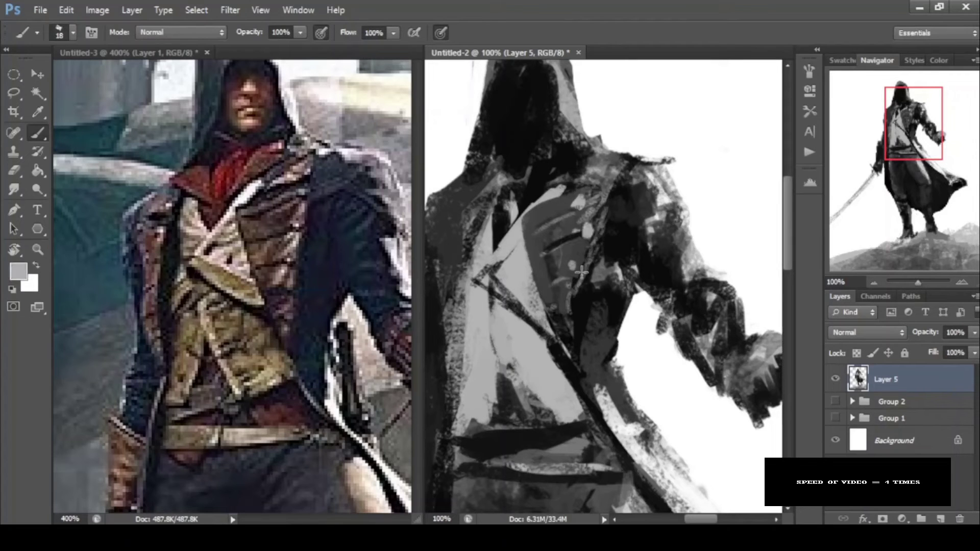
drag(582, 276, 688, 169)
drag(510, 357, 565, 297)
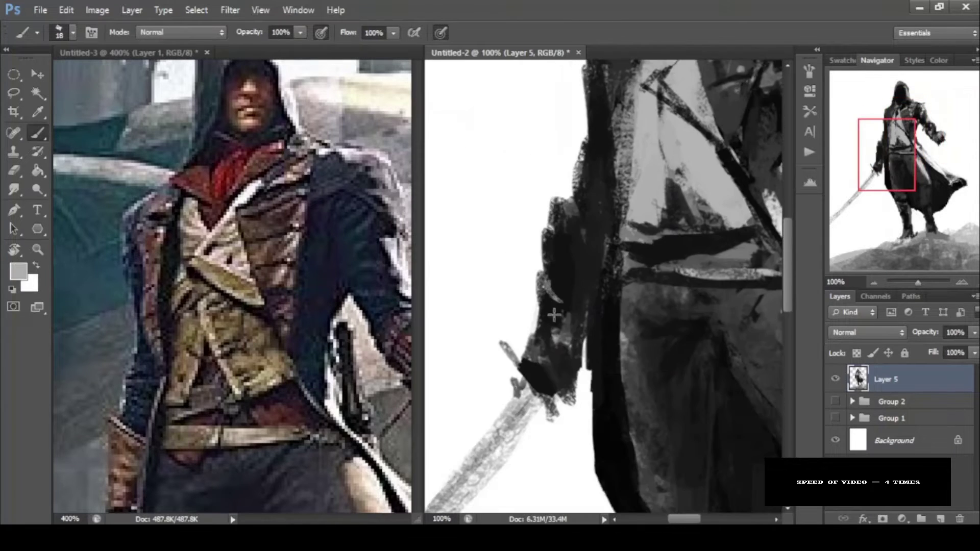
drag(604, 66, 514, 281)
alt+click(513, 280)
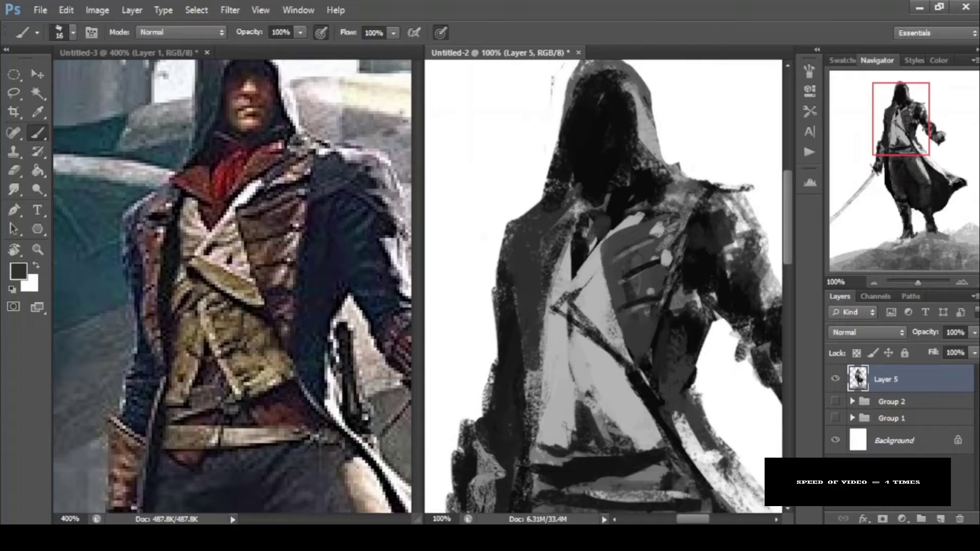
- Add light grey strokes at the waist and belt and dark 30%-opacity strokes on the hand
drag(612, 500, 562, 322)
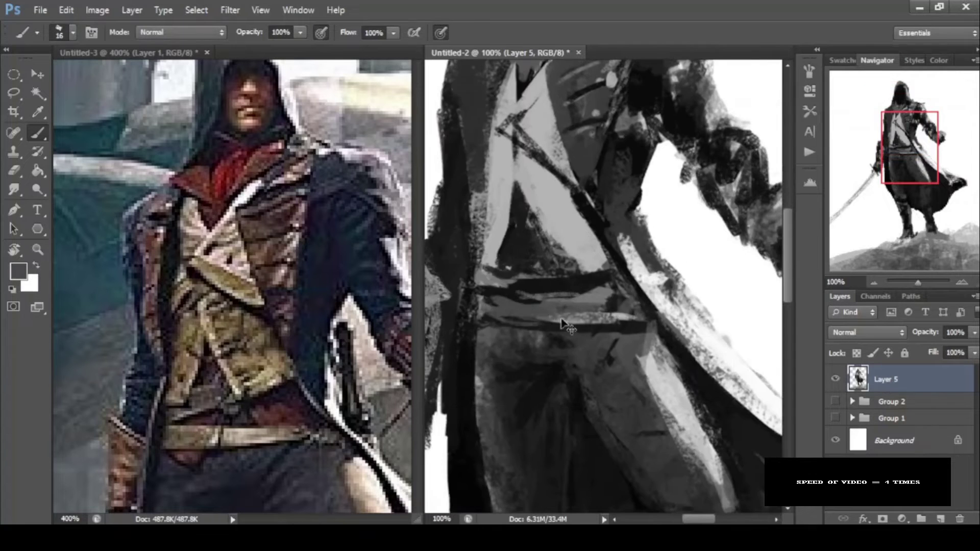
key(ctrl+minus)
alt+click(591, 265)
drag(611, 256, 562, 214)
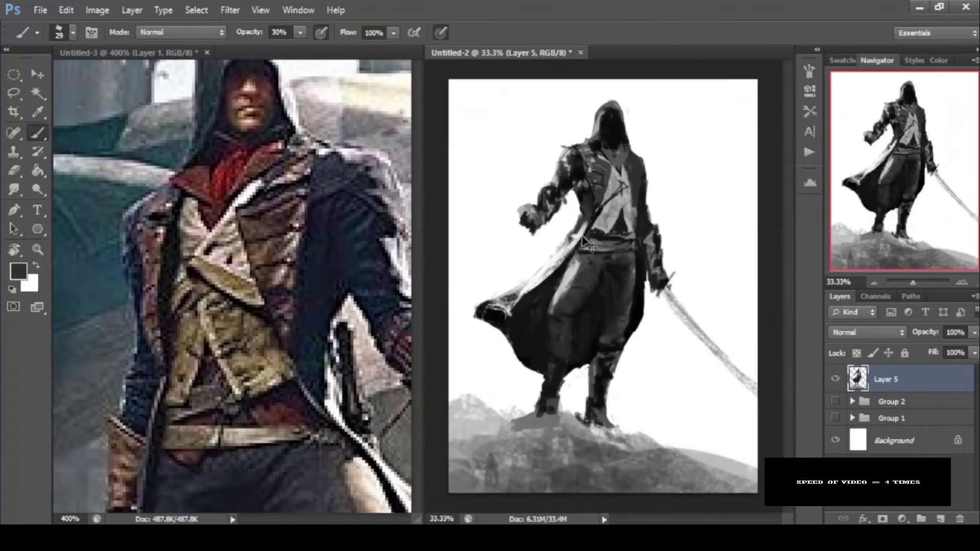
key(3)
drag(502, 272, 573, 236)
key(d)
drag(505, 280, 531, 301)
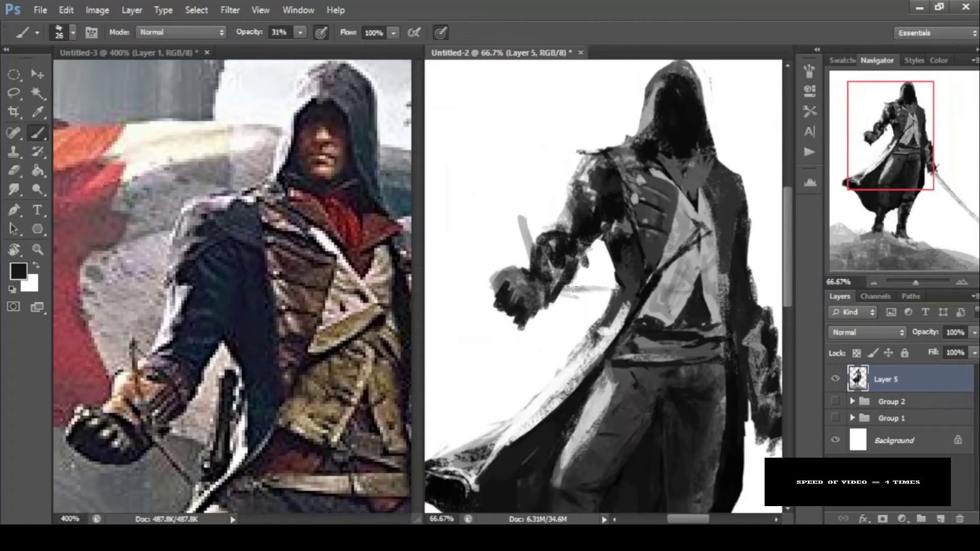
key(d)
key(bracketright)
- Paint light white strokes across the chest with a 26 px brush
mouse_move(696, 155)
mouse_down()
mouse_move(604, 201)
mouse_move(604, 90)
mouse_up()
alt+click(567, 353)
key(bracketleft)
drag(581, 275, 612, 194)
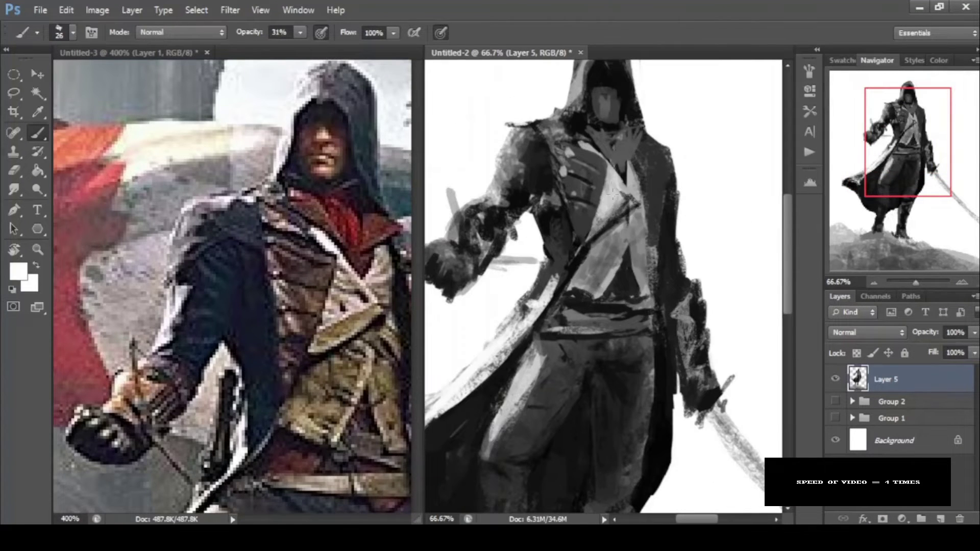
- Paint dark strokes on the legs and trousers at full opacity
key(ctrl+minus)
key(ctrl+plus)
key(ctrl+plus)
key(d)
key(0)
drag(602, 439, 659, 376)
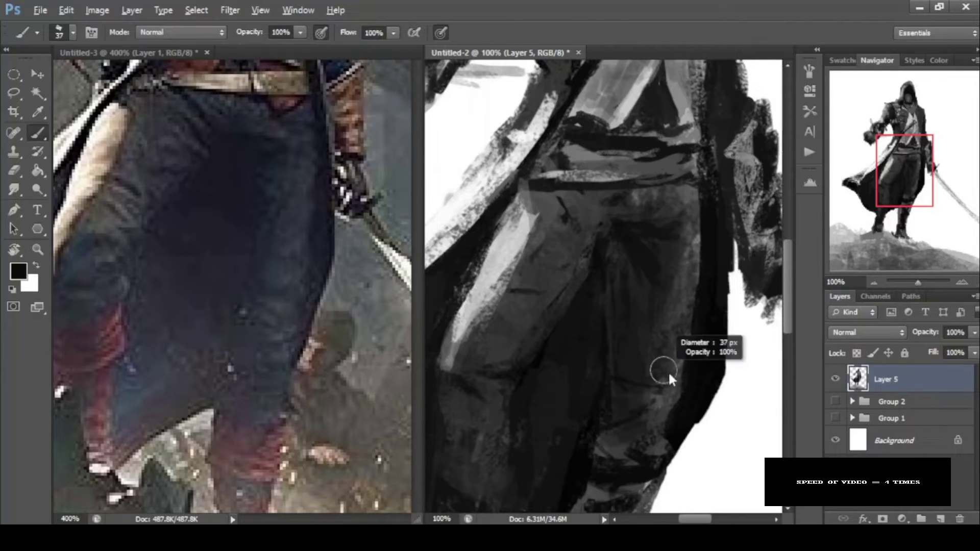
drag(255, 306, 286, 205)
- Create Layer 6 below the figure and block in large grey background shapes
drag(515, 204, 479, 316)
key(ctrl+minus)
key(ctrl+minus)
key(ctrl+minus)
click(329, 288)
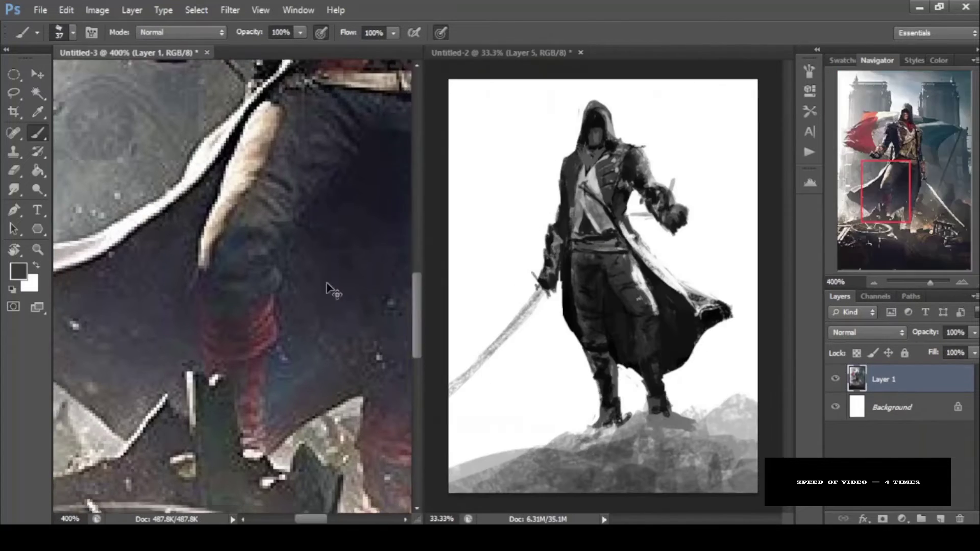
key(ctrl+1)
key(ctrl+minus)
drag(505, 137, 516, 256)
drag(510, 184, 536, 332)
- Cover the remaining white areas with grey and rough in background building shapes
drag(510, 286, 612, 423)
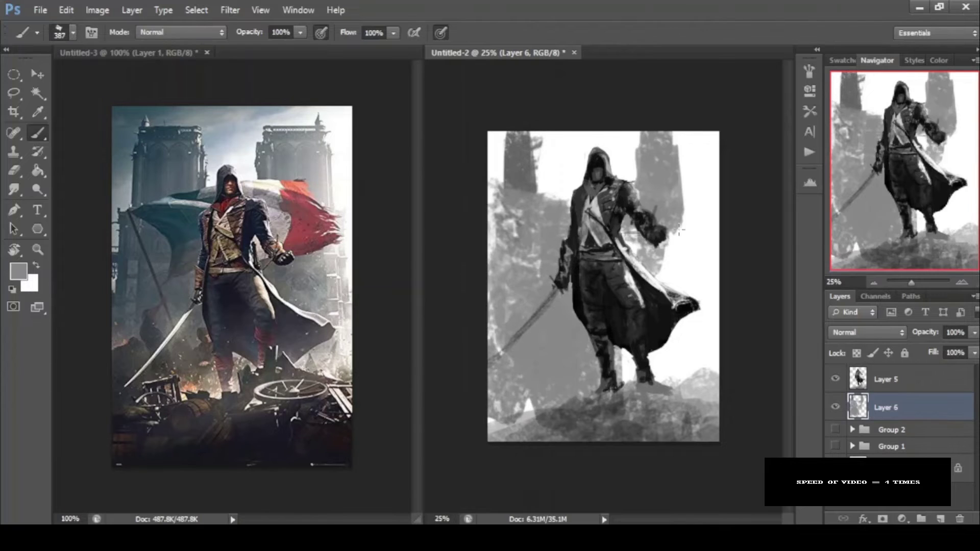
drag(679, 230, 659, 434)
mouse_move(622, 153)
mouse_down()
mouse_move(495, 245)
mouse_move(536, 199)
mouse_up()
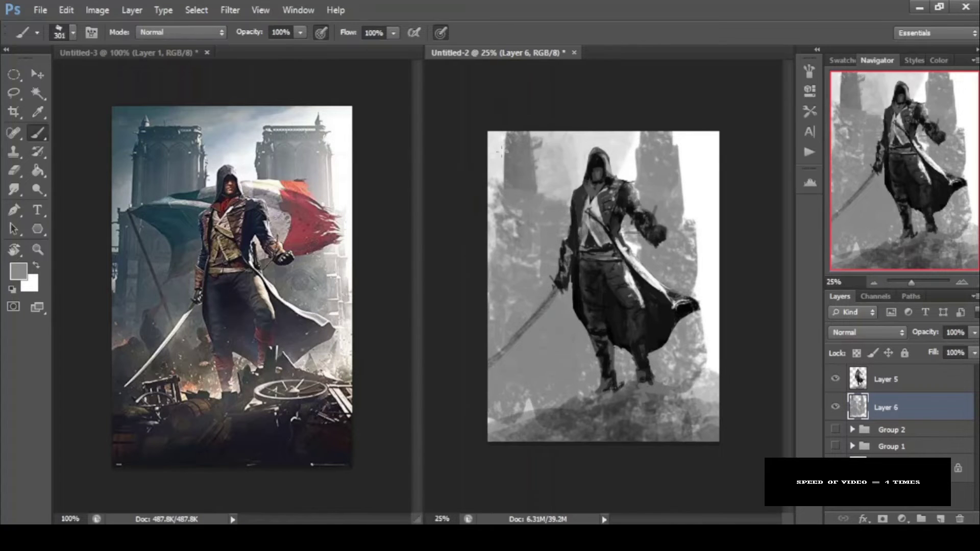
drag(508, 146, 561, 209)
drag(684, 255, 689, 347)
drag(687, 235, 683, 148)
- Darken the coat bottom, lower legs and feet with a 21 px black brush
key(ctrl+plus)
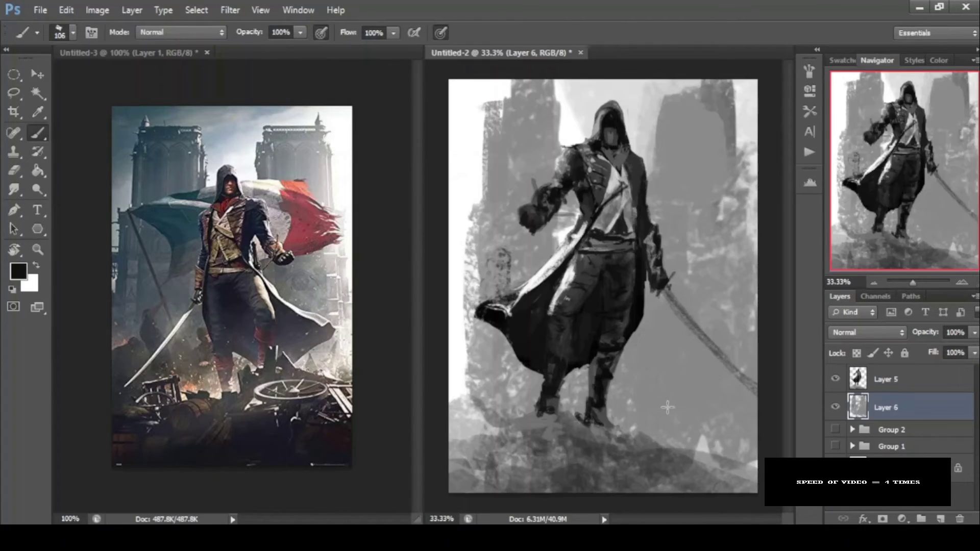
key(ctrl+Tab)
key(ctrl+plus)
key(ctrl+Tab)
key(alt+bracketright)
drag(549, 367, 489, 327)
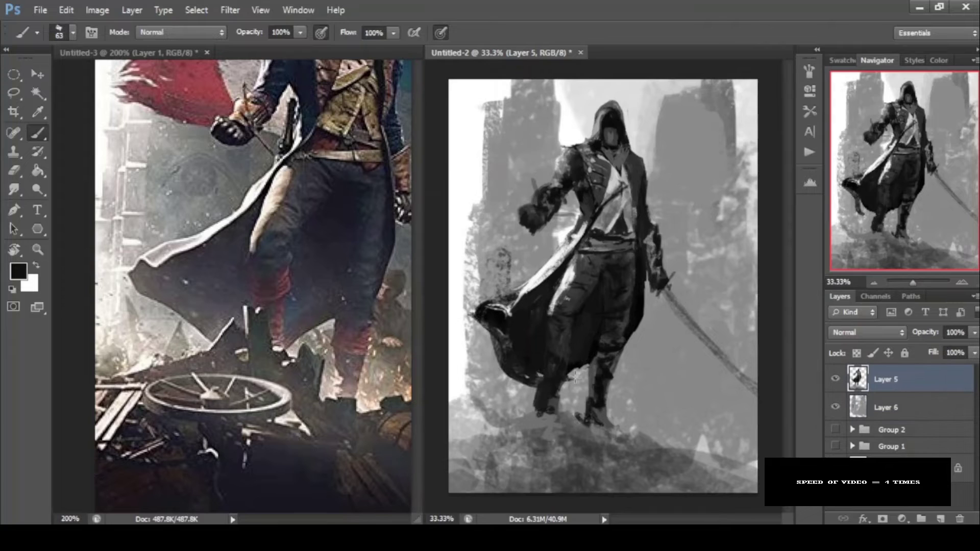
key(bracketleft)
key(bracketleft)
key(bracketleft)
drag(567, 357, 548, 323)
drag(546, 386, 552, 411)
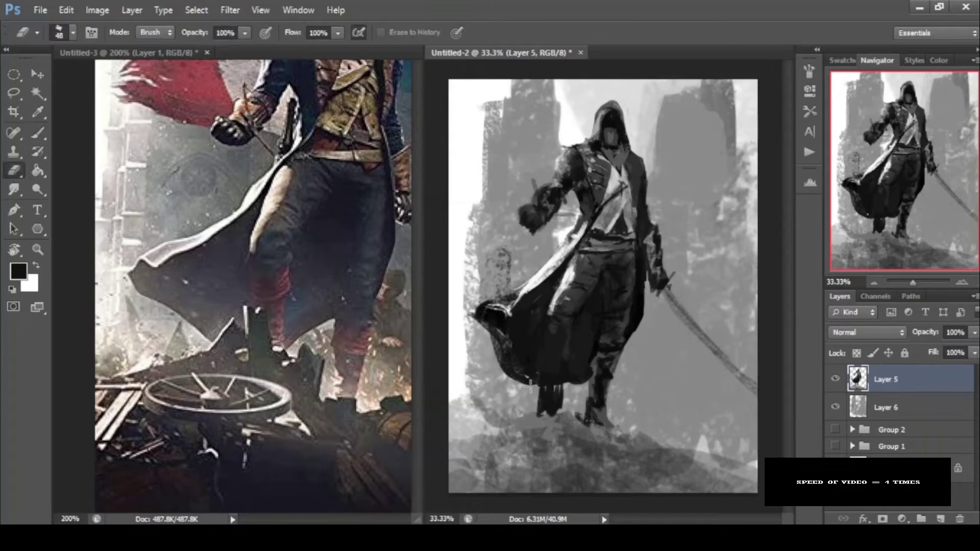
key(9)
key(9)
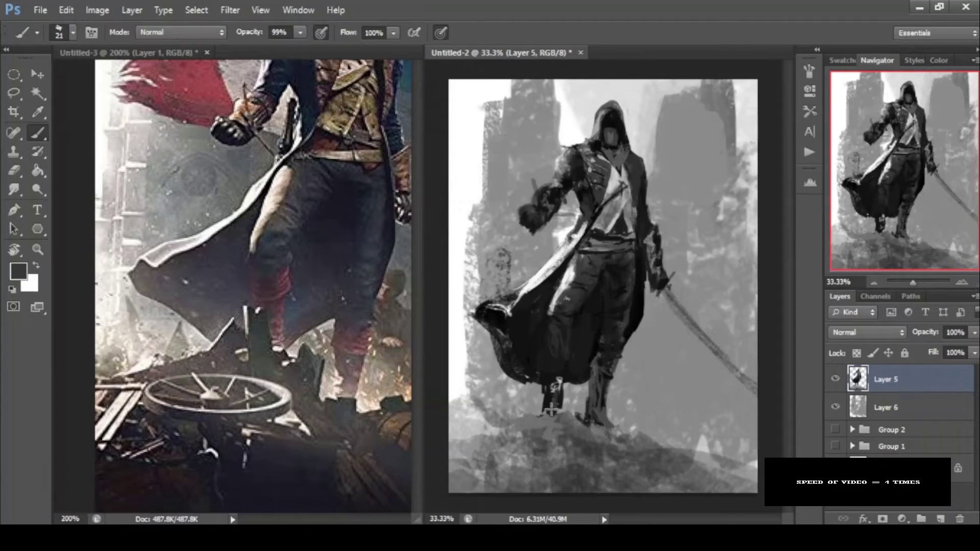
- Paint dark debris across the ground near the feet and more strokes on the figure
key(e)
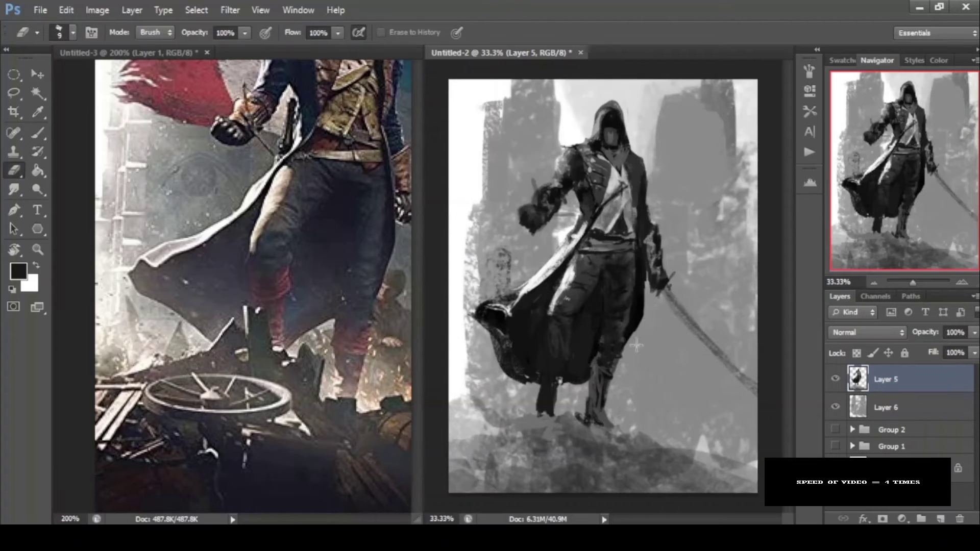
key(b)
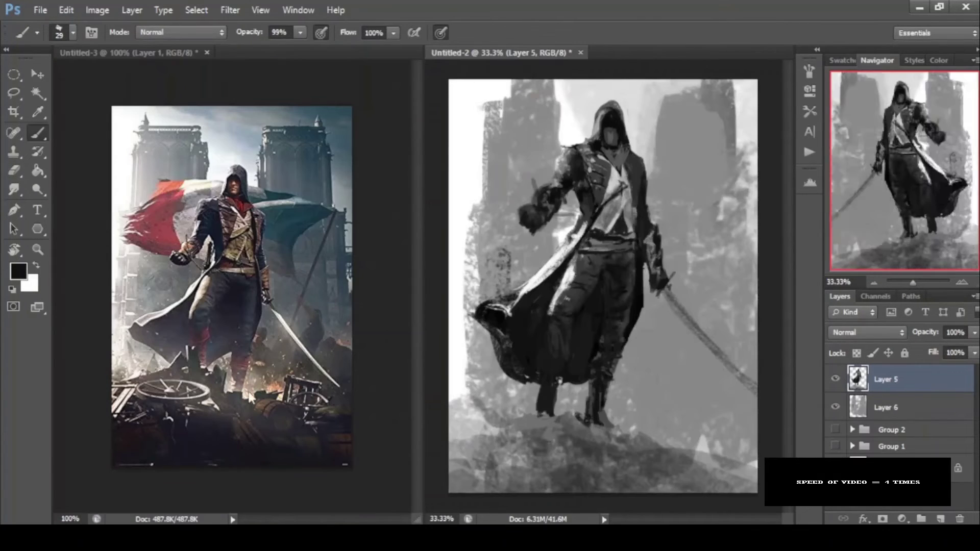
drag(690, 417, 669, 456)
mouse_move(480, 421)
mouse_down()
mouse_move(478, 459)
mouse_move(663, 449)
mouse_move(528, 474)
mouse_up()
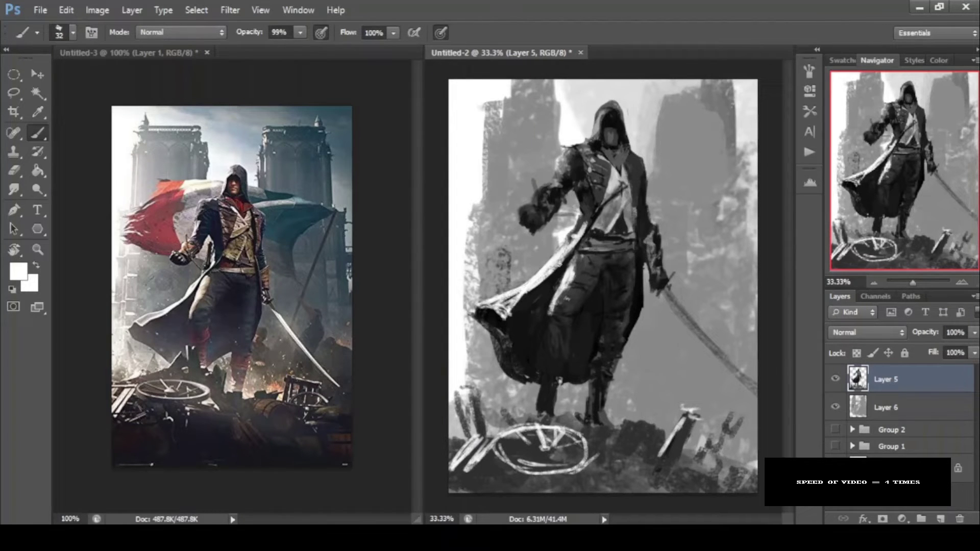
key(e)
key(ctrl+plus)
key(b)
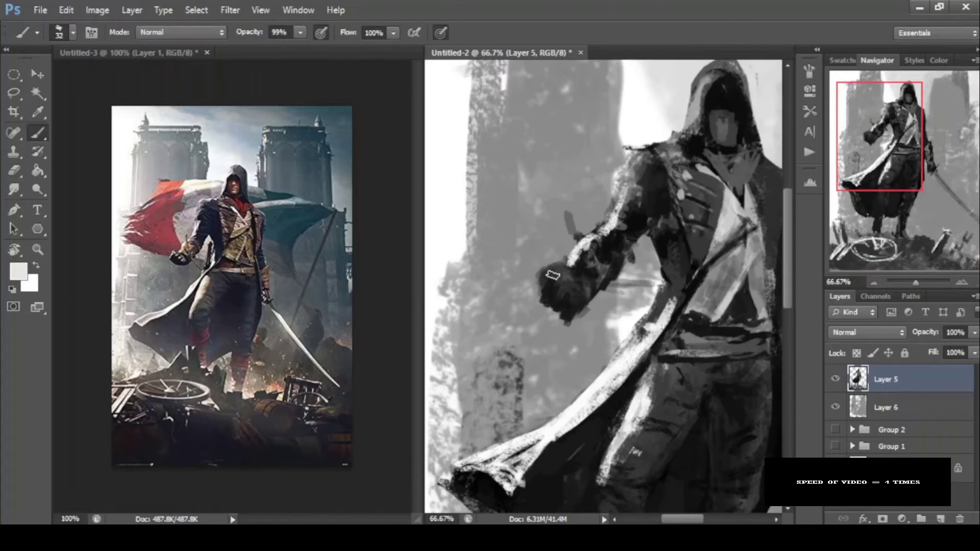
key(ctrl+minus)
key(ctrl+Tab)
key(ctrl+Tab)
drag(490, 459, 550, 414)
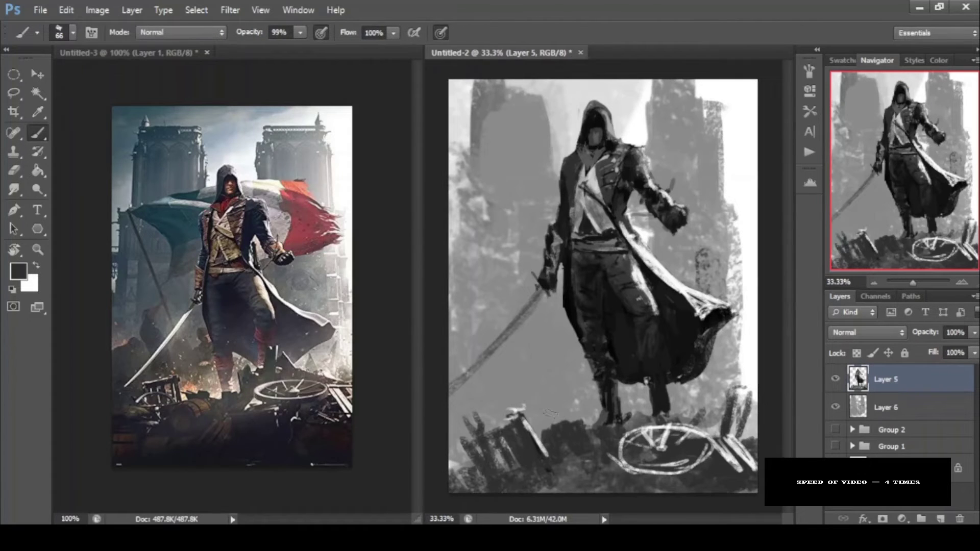
- Add an empty layer beneath the figure for the flag and mark a thin dark line
key(alt+bracketleft)
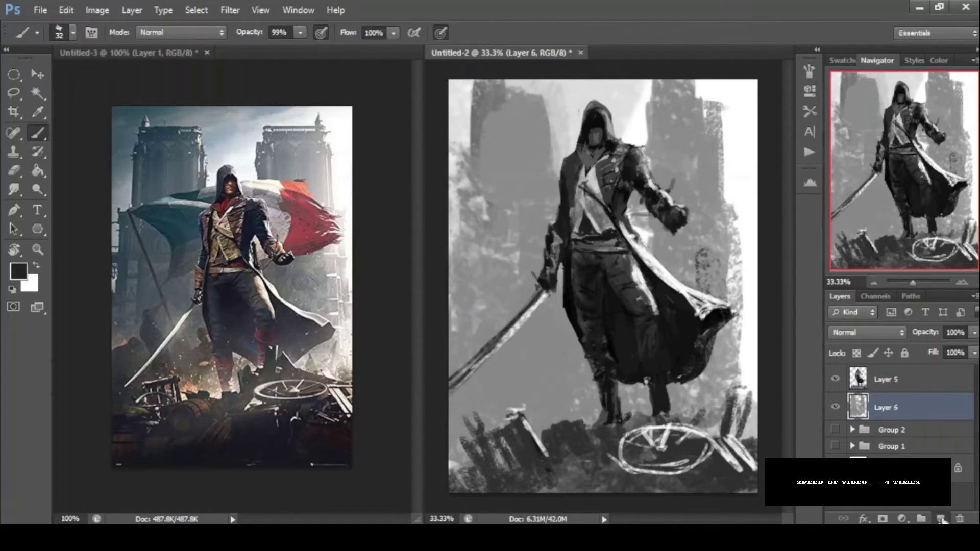
key(ctrl+shift+alt+n)
drag(464, 199, 494, 266)
- Sketch and paint a large grey flag across the upper canvas with a broad brush
key(0)
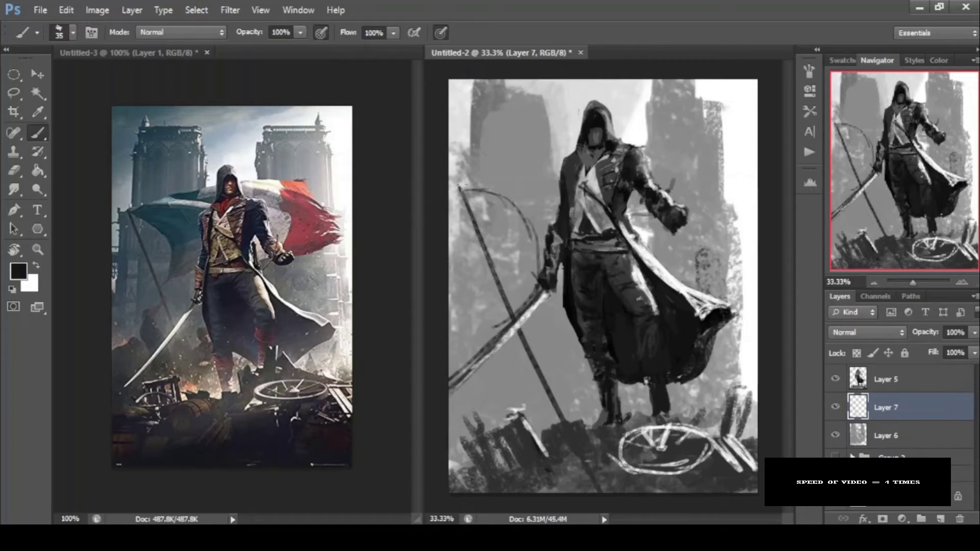
key(bracketright)
key(bracketright)
key(bracketright)
drag(622, 137, 724, 214)
alt+click(511, 153)
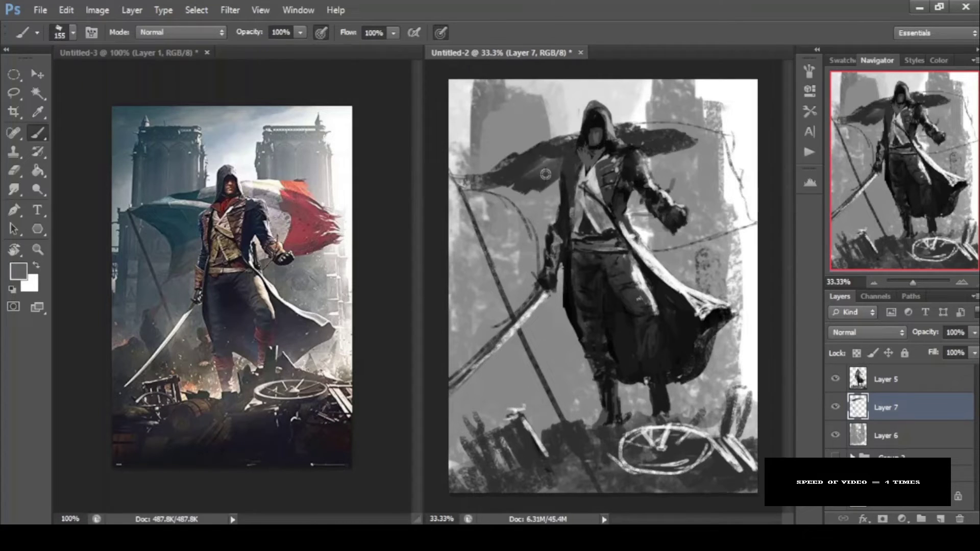
drag(470, 169, 694, 133)
mouse_move(653, 163)
mouse_down()
mouse_move(715, 171)
mouse_move(735, 235)
mouse_up()
key(x)
drag(516, 153, 709, 136)
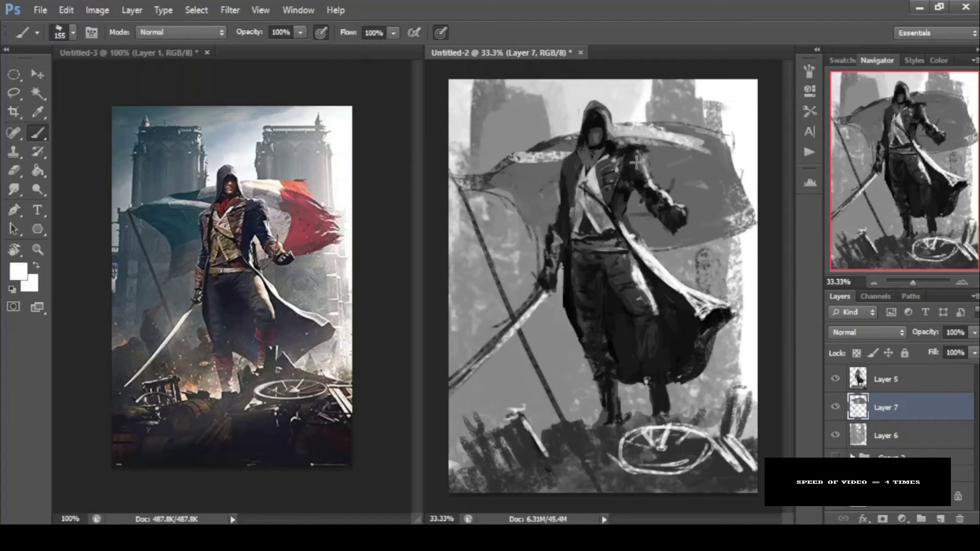
- Shade the flag with dark strokes at 30% opacity, darkening its left side
key(x)
key(3)
mouse_move(536, 146)
mouse_down()
mouse_move(576, 217)
mouse_move(714, 184)
mouse_up()
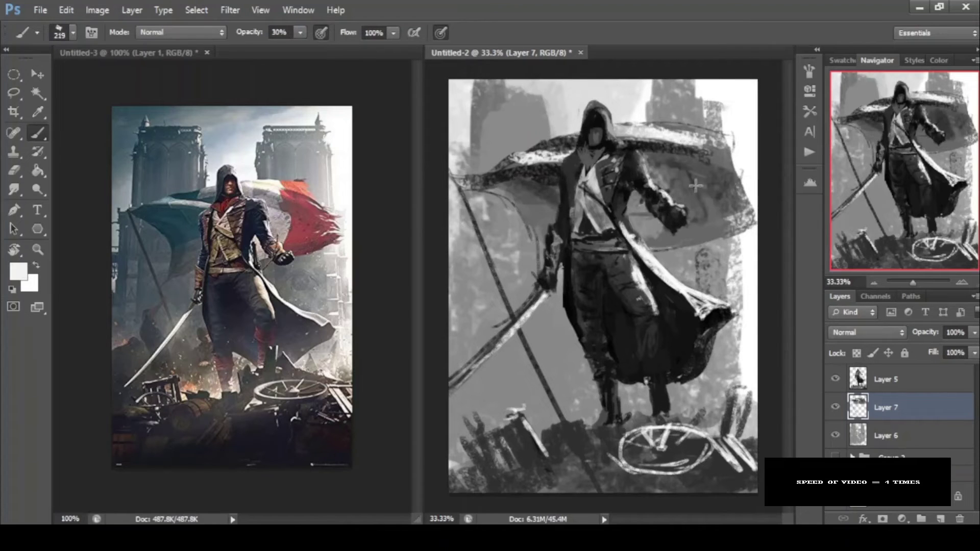
drag(500, 164, 541, 240)
drag(511, 194, 550, 232)
key(h)
- Add Layer 8 and merge the figure layer into it
key(alt+bracketleft)
alt+click(526, 97)
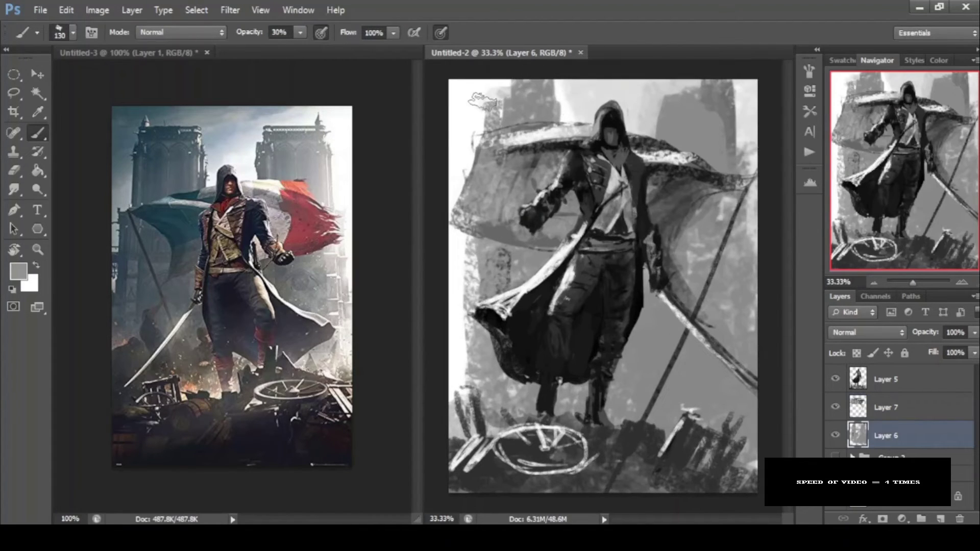
key(ctrl+minus)
key(ctrl+Tab)
key(ctrl+plus)
key(h)
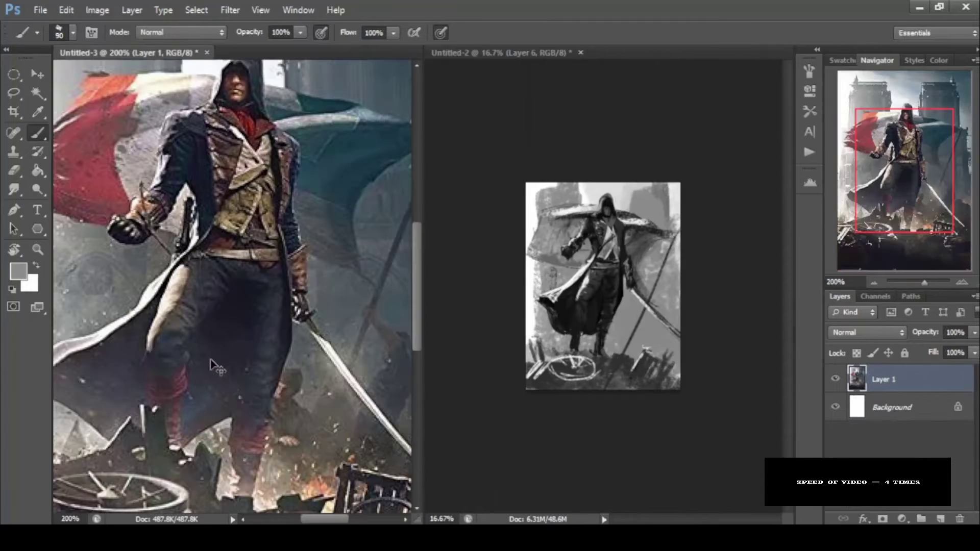
key(ctrl+Tab)
key(ctrl+shift+alt+n)
key(ctrl+e)
- Refine the coat shading with subtle strokes and repaint its dark edge
key(ctrl+plus)
key(ctrl+plus)
key(ctrl+plus)
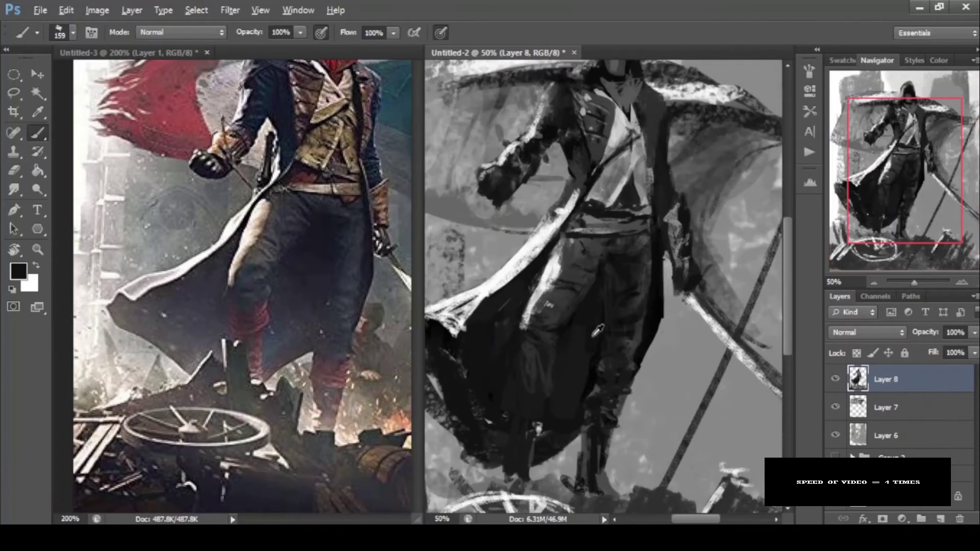
drag(602, 255, 552, 270)
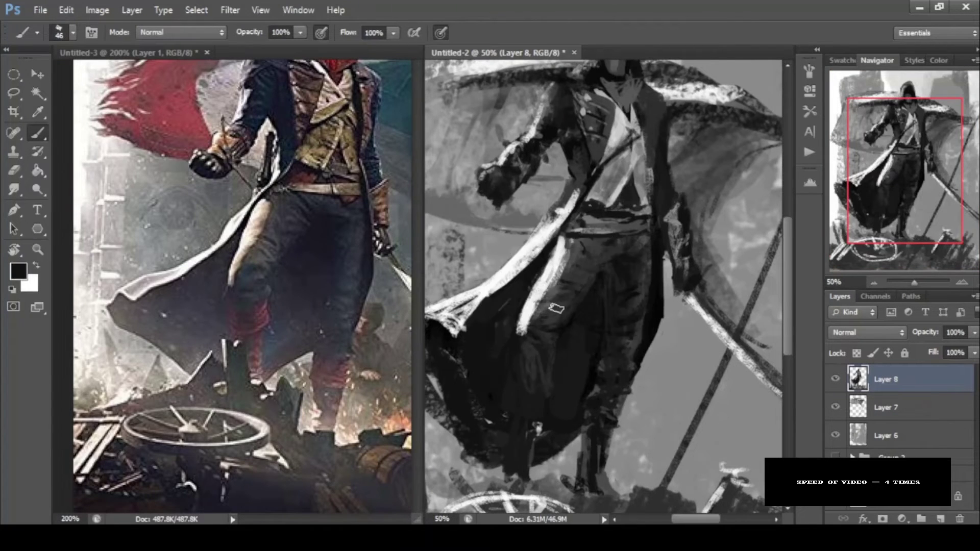
drag(662, 245, 678, 288)
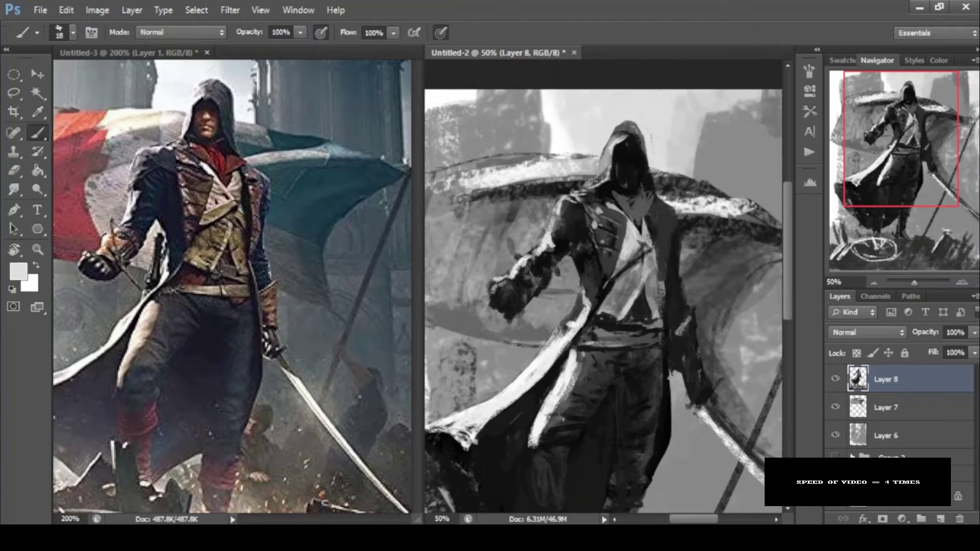
alt+click(613, 394)
drag(614, 394, 599, 294)
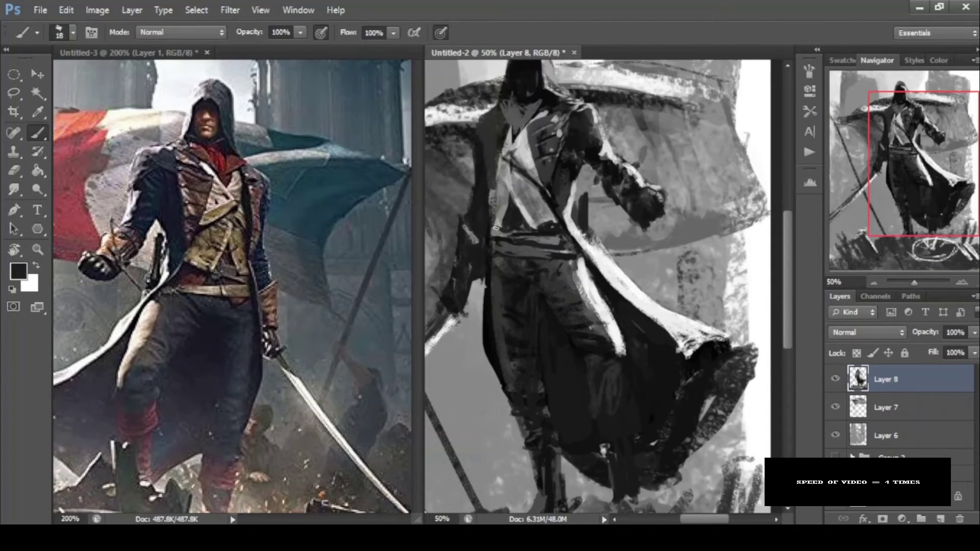
key(ctrl+0)
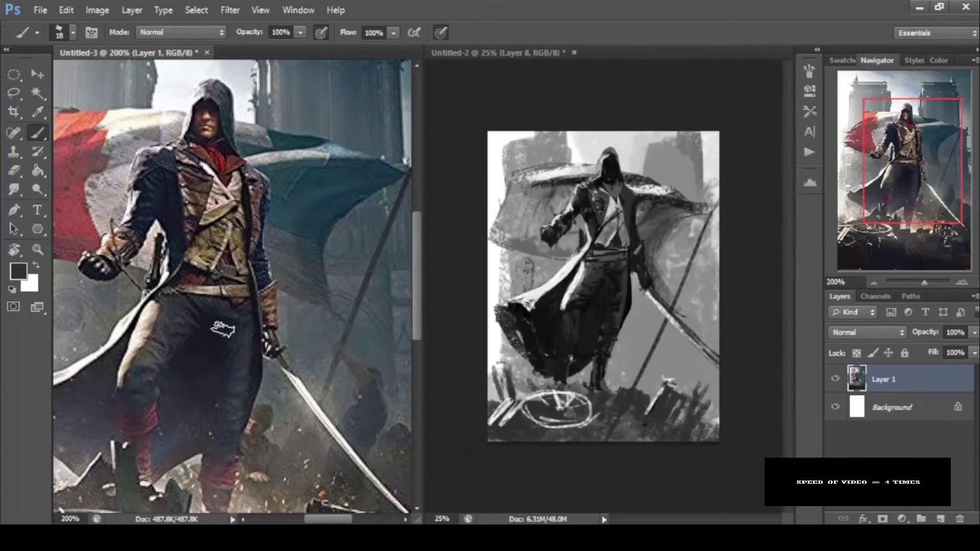
drag(230, 358, 166, 214)
- Touch up the lower coat with a sampled light grey, erasing where needed
ctrl+space+click(730, 391)
key(e)
key(ctrl+0)
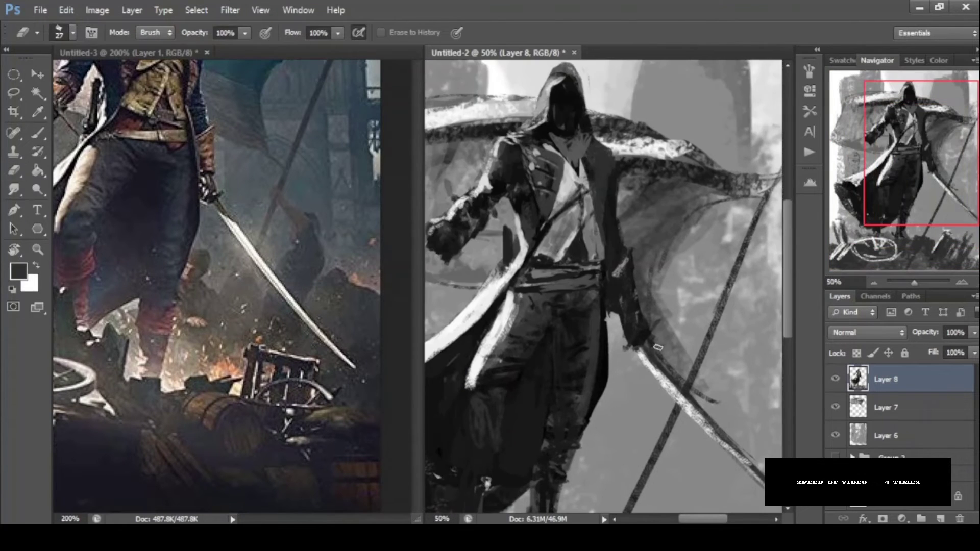
key(b)
alt+click(666, 370)
key(e)
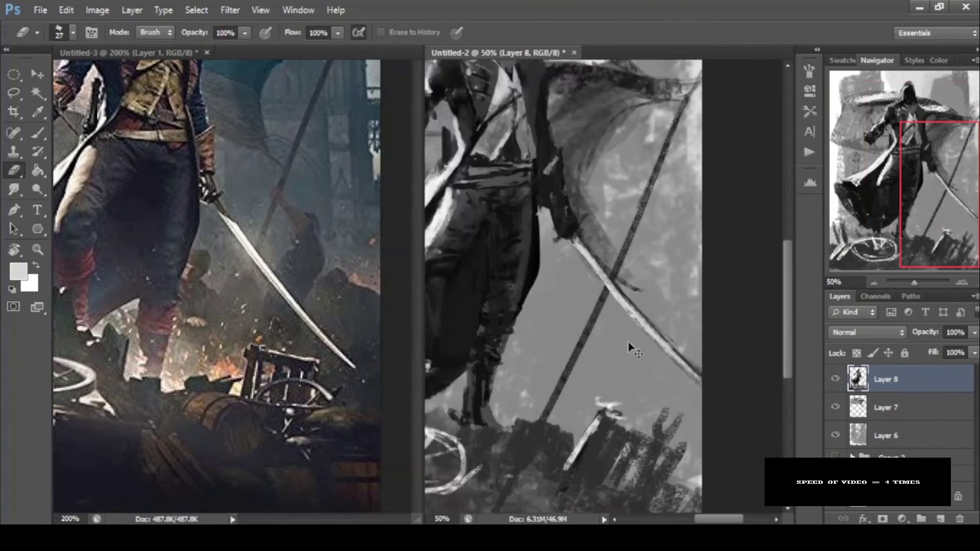
key(ctrl+0)
- Select the flag's Layer 7, reset colours to black and white, and add Layer 9
key(alt+bracketleft)
key(ctrl+minus)
key(b)
key(d)
key(ctrl+shift+alt+n)
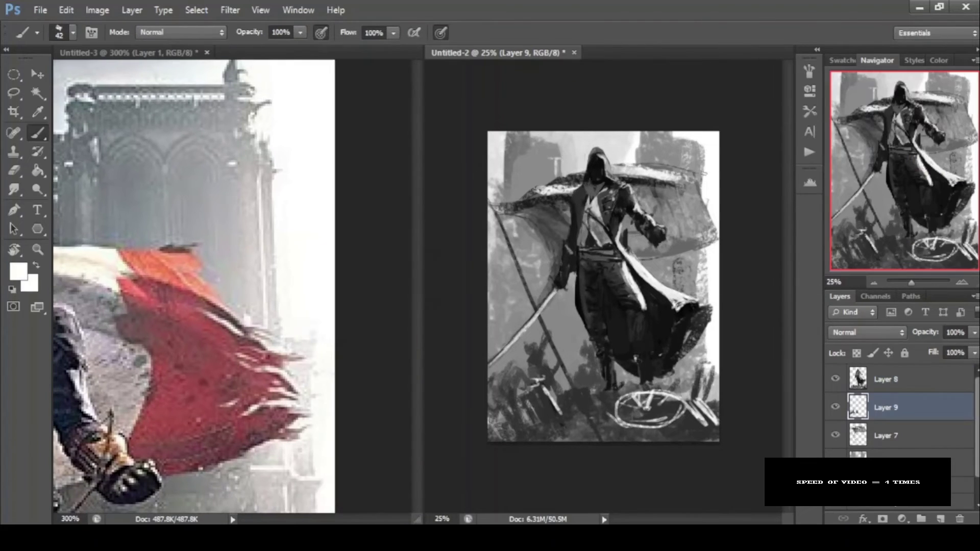
- Move Layer 9 below Layer 7, then darken the chest and hood on Layer 8
drag(879, 433, 879, 435)
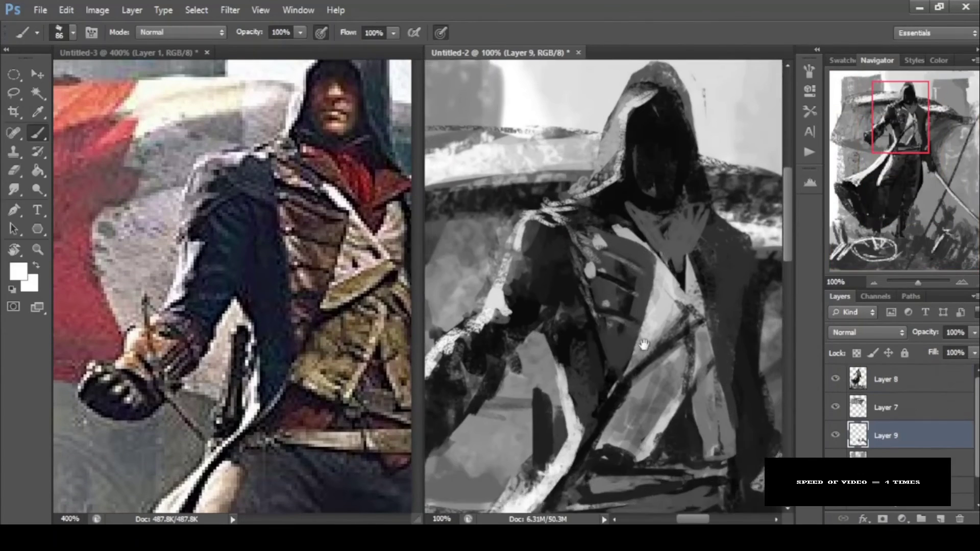
drag(644, 345, 638, 389)
key(d)
drag(585, 302, 590, 283)
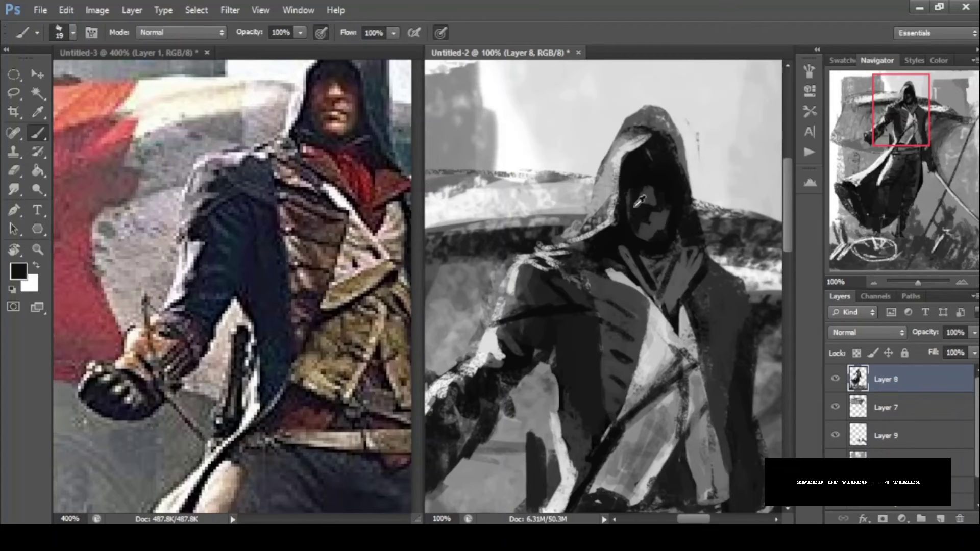
drag(639, 200, 612, 214)
drag(255, 204, 220, 296)
drag(620, 128, 607, 174)
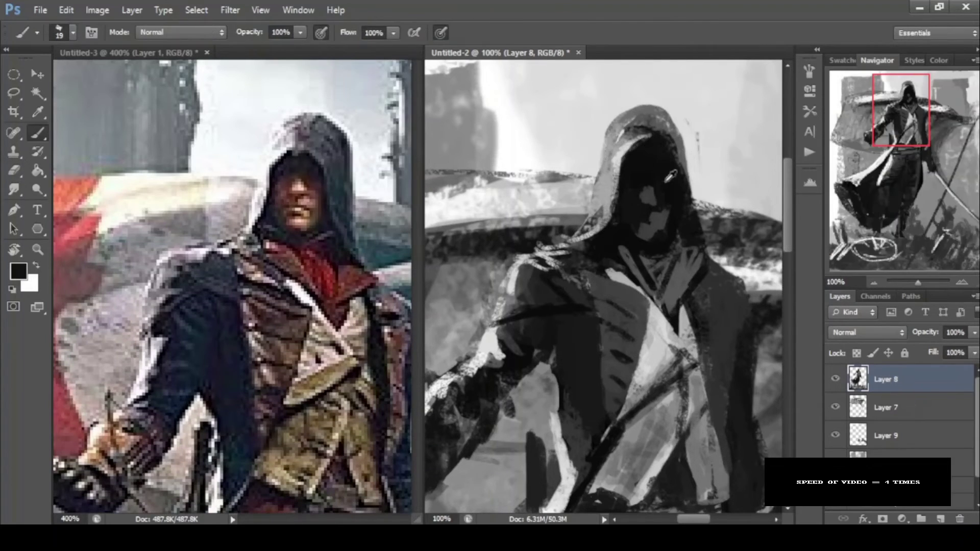
- Set a black brush at 70% opacity and 70% flow, sample a grey, and flip the canvas to check
key(ctrl+minus)
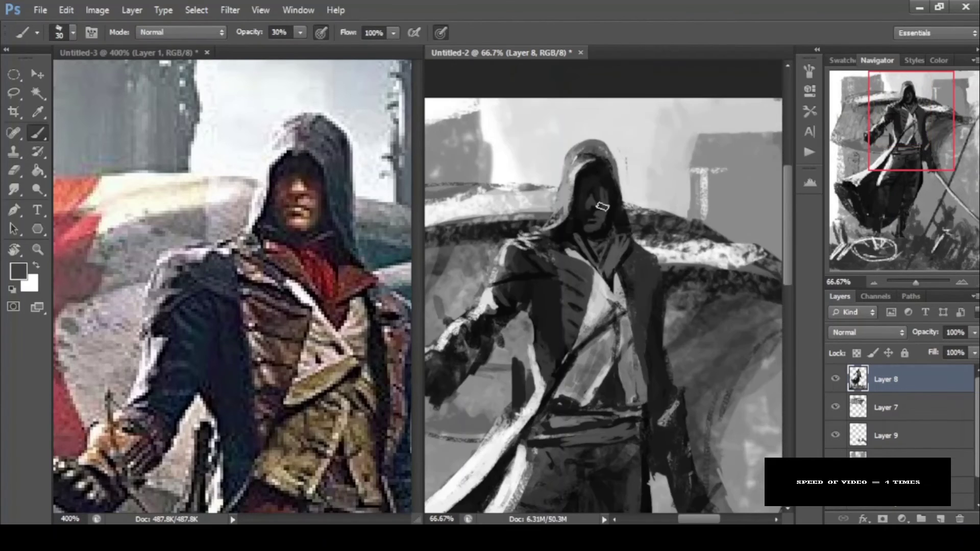
alt+click(595, 204)
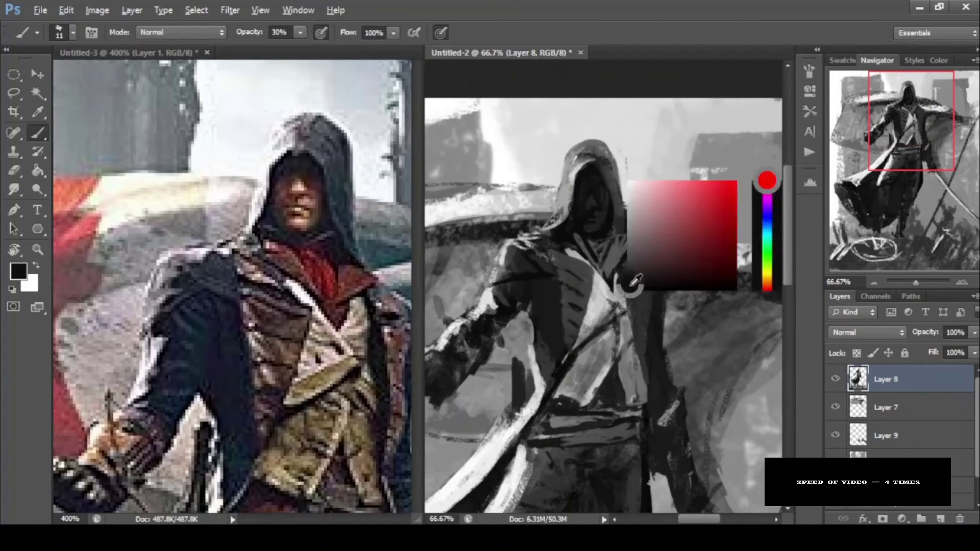
key(7)
key(shift+7)
alt+click(641, 388)
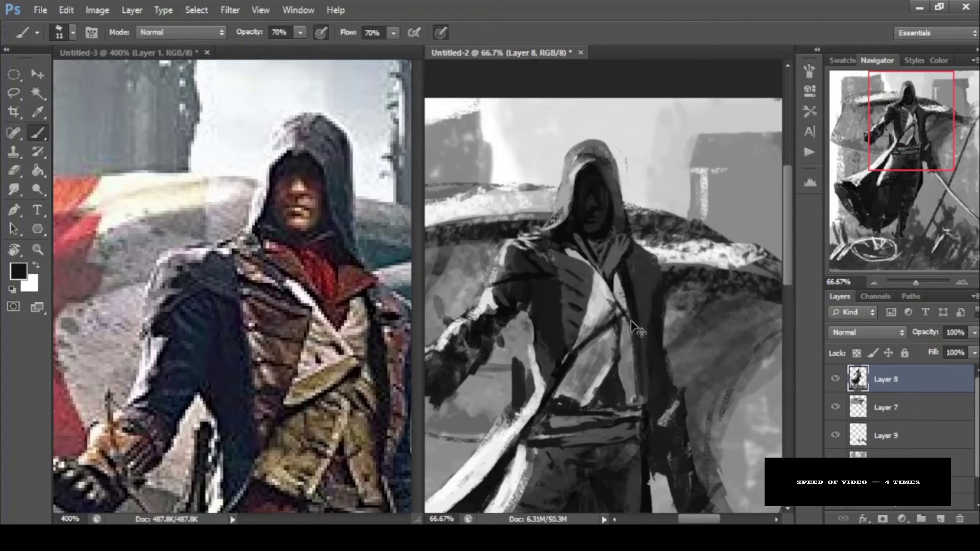
key(ctrl+shift+h)
- Zoom in on the belt and resize the brush for detail work
drag(612, 306, 576, 362)
key(bracketright)
key(bracketright)
key(bracketright)
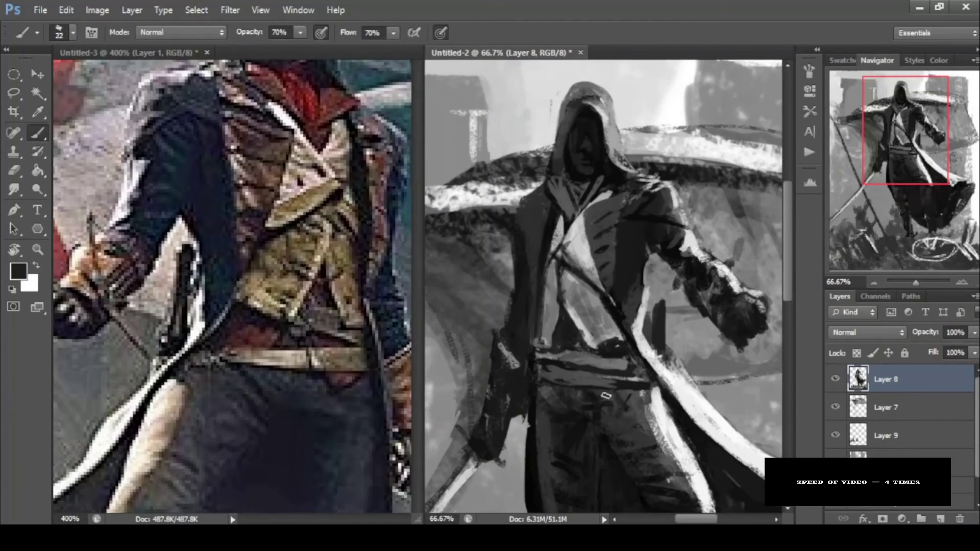
key(ctrl+m)
key(Escape)
key(ctrl+plus)
key(ctrl+plus)
key(0)
key(bracketleft)
- Sample a belt grey and a light highlight tone, then a dark tone, back at 100% zoom
alt+click(612, 246)
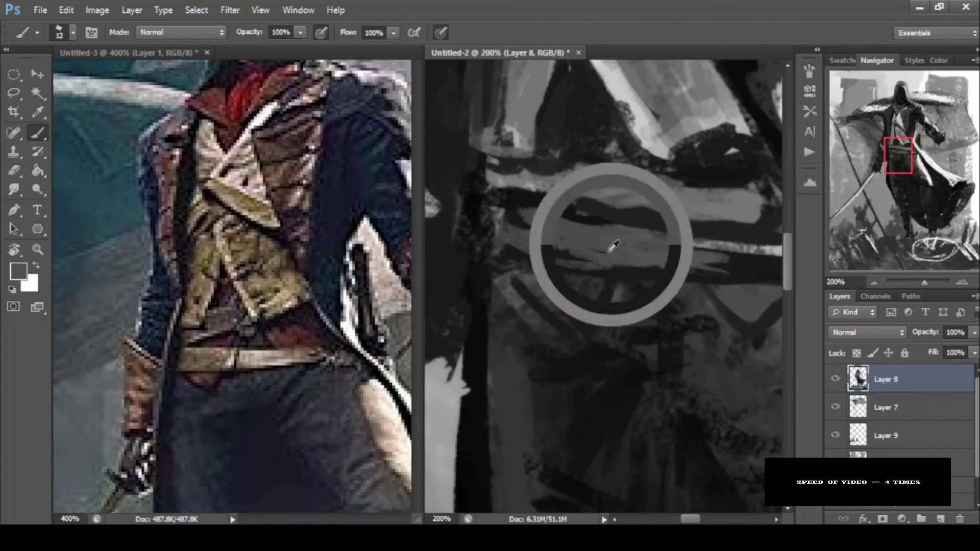
alt+shift+right_click(612, 247)
key(bracketleft)
key(ctrl+minus)
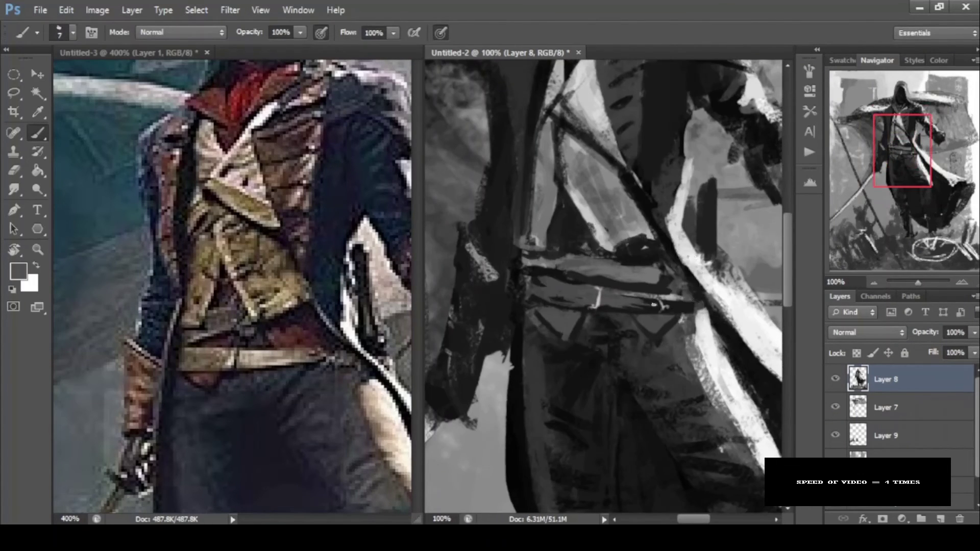
scroll(653, 303, up, 2)
key(bracketright)
key(bracketright)
key(bracketright)
alt+click(578, 272)
scroll(653, 205, up, 3)
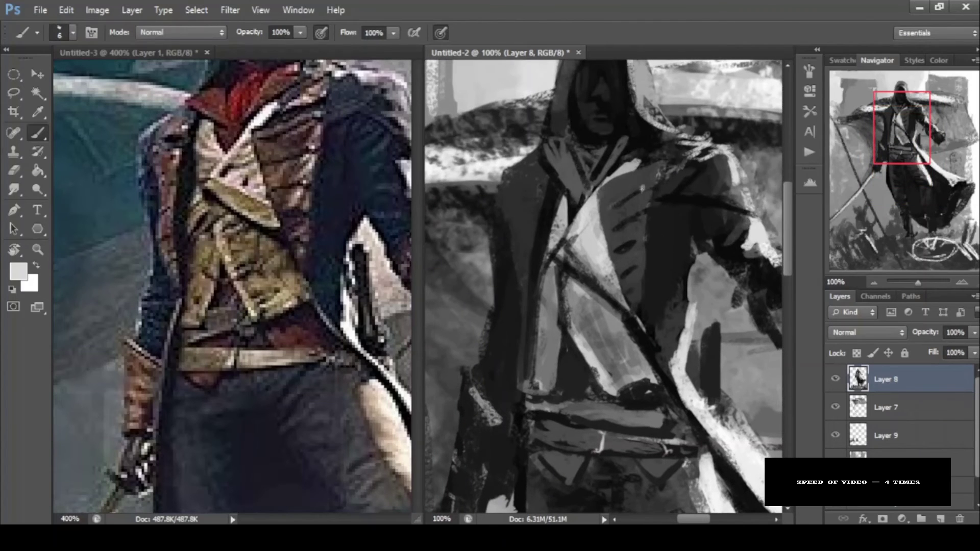
- Paint the chest strap in a dark tone sampled from the coat
alt+click(641, 179)
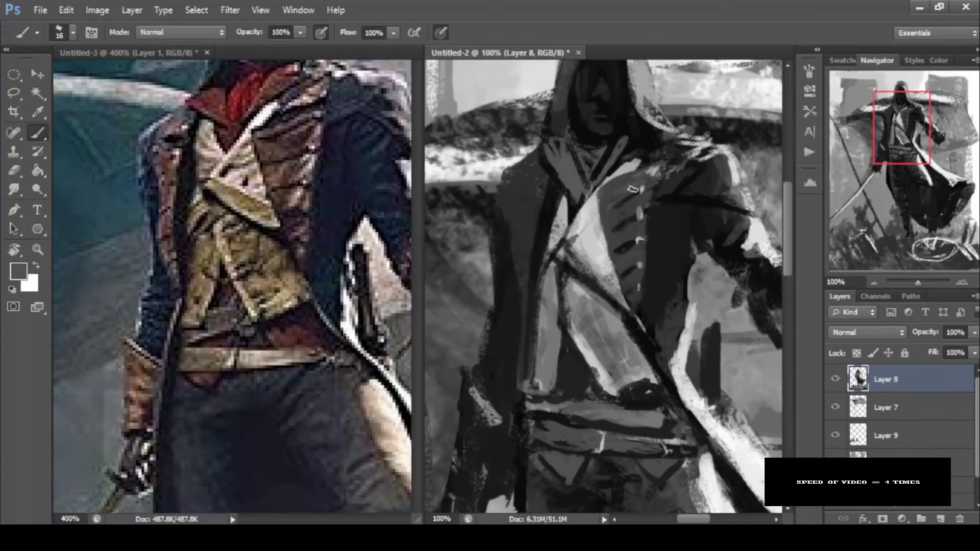
drag(544, 189, 520, 240)
alt+click(574, 248)
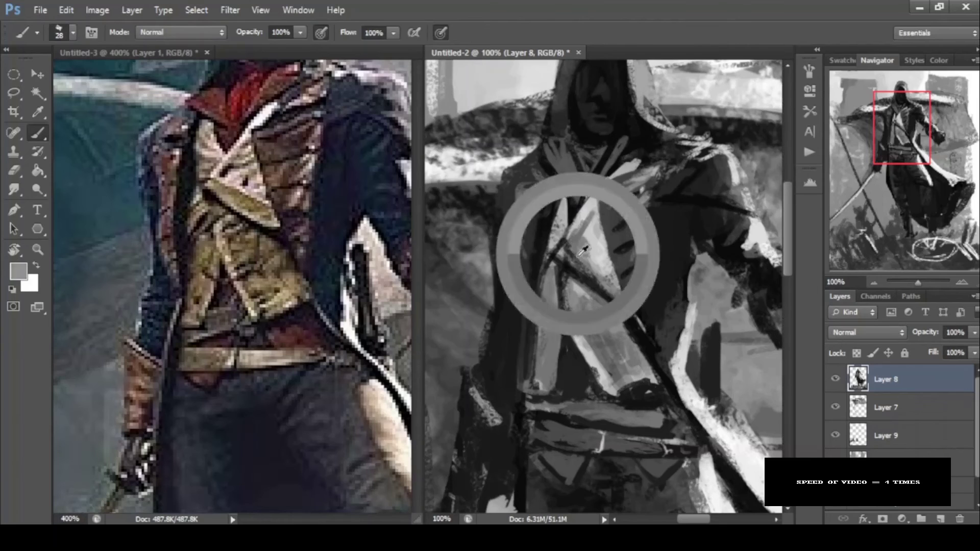
scroll(574, 249, down, 3)
alt+click(540, 250)
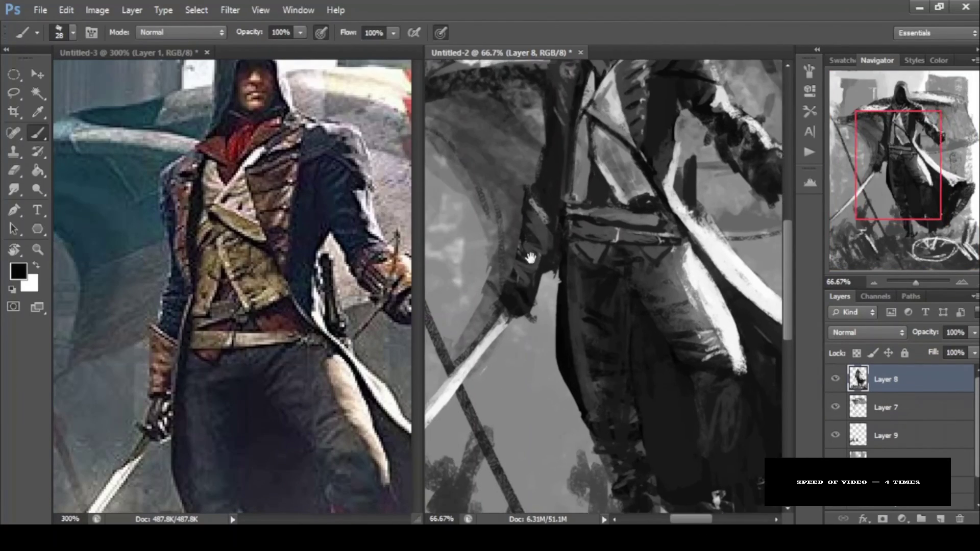
drag(555, 115, 591, 223)
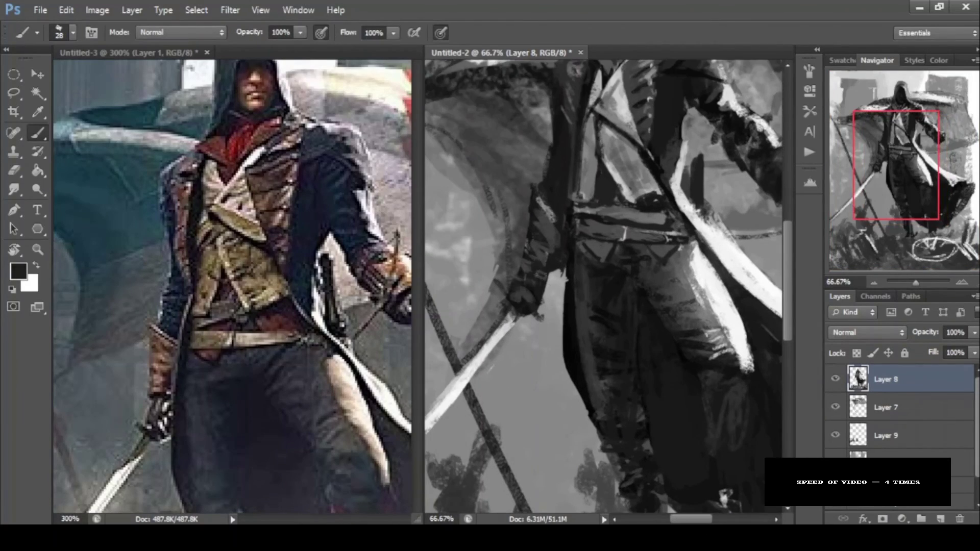